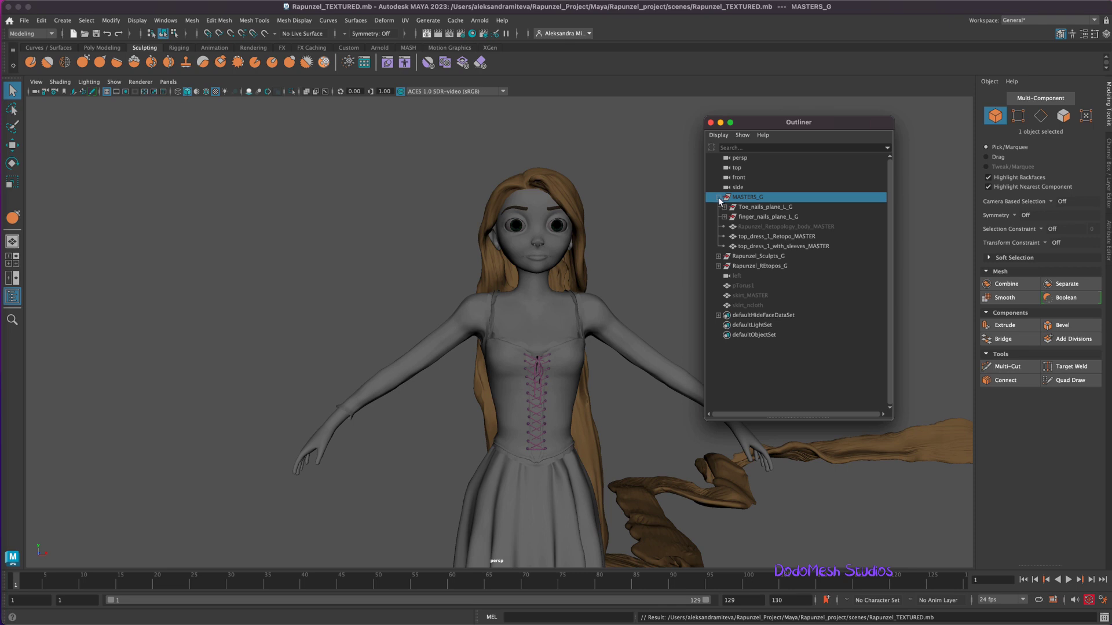
Delete the MASTERS_G group and rename the Rapunzel_REtopos_G group to Rapunzel_G.
{"action": "key", "text": "Delete"}
{"action": "left_click", "coordinate": [719, 206]}
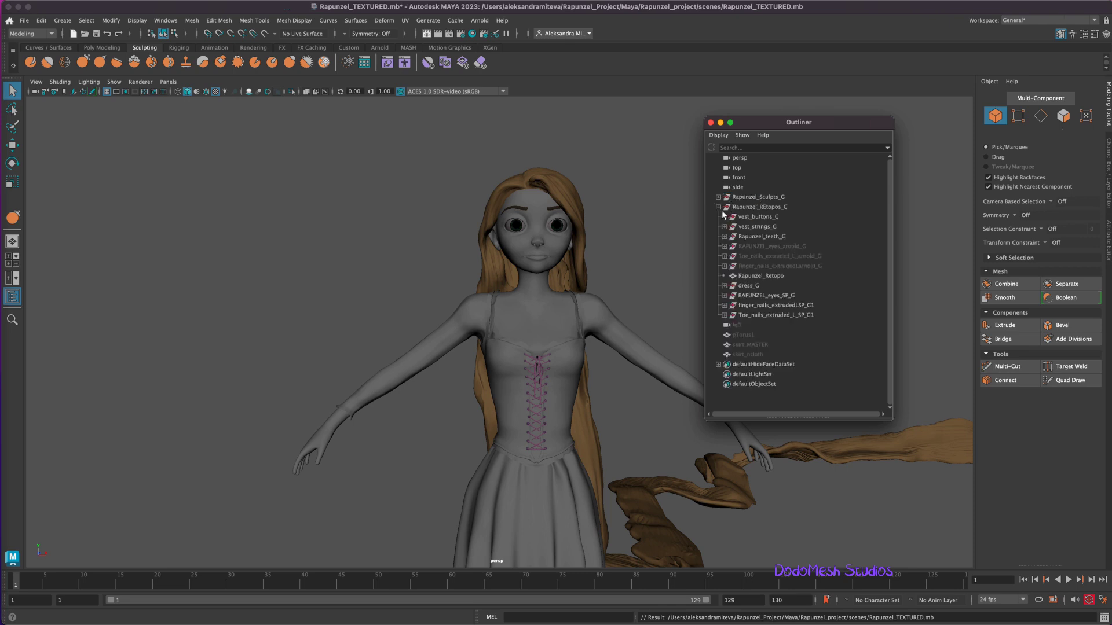
{"action": "double_click", "coordinate": [784, 206]}
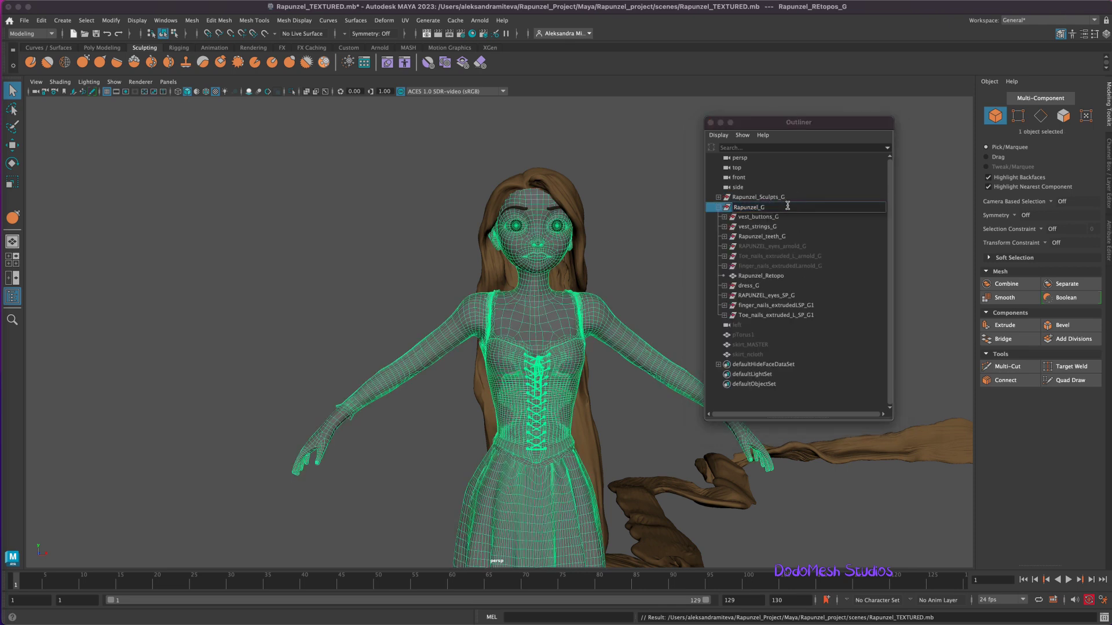
{"action": "left_click", "coordinate": [797, 211]}
Delete the RAPUNZEL_eyes_SP_G, finger_nails_extrudedLSP_G1 and Toe_nails_extruded_L_SP_G1 groups from Rapunzel_G.
{"action": "left_click", "coordinate": [805, 245]}
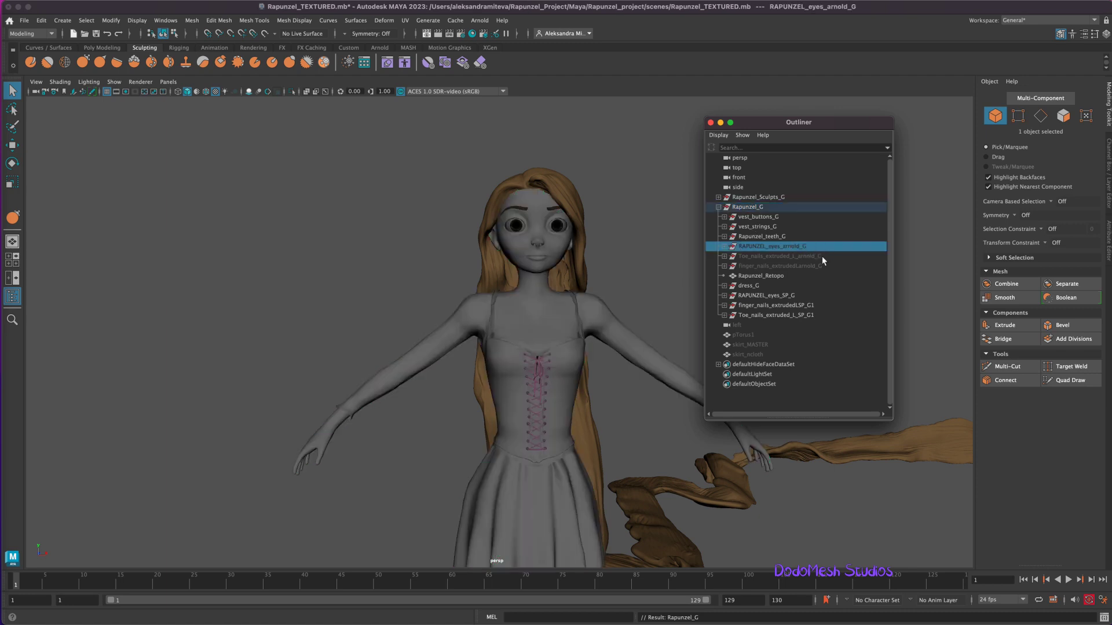
{"action": "left_click", "coordinate": [807, 296]}
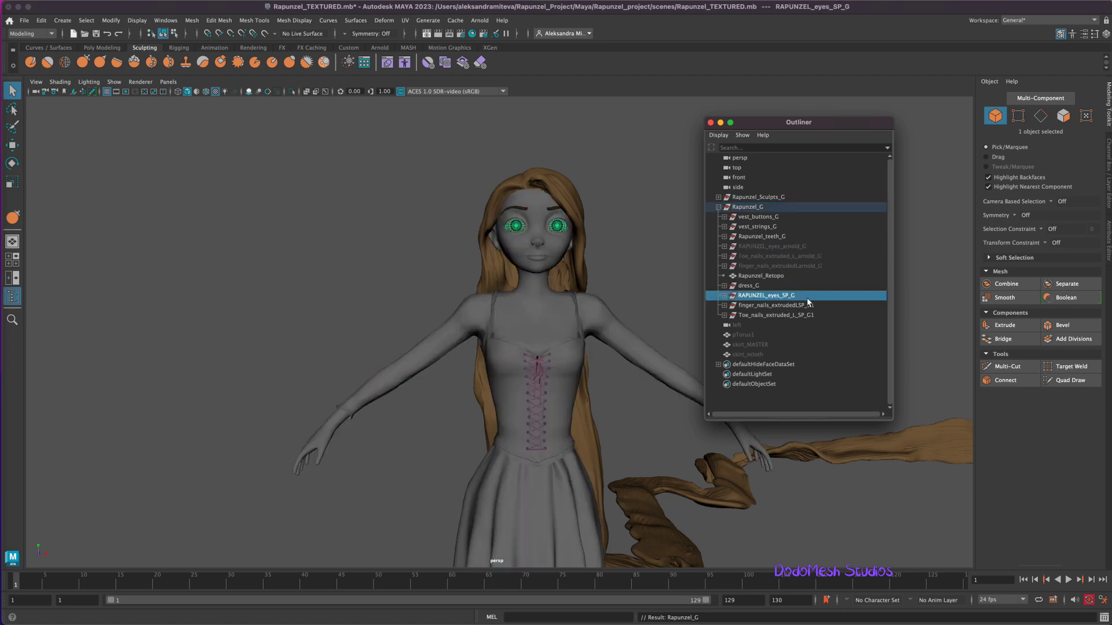
{"action": "key", "text": "Delete"}
{"action": "left_click", "coordinate": [807, 296]}
{"action": "key", "text": "Delete"}
{"action": "left_click", "coordinate": [809, 295]}
{"action": "key", "text": "Delete"}
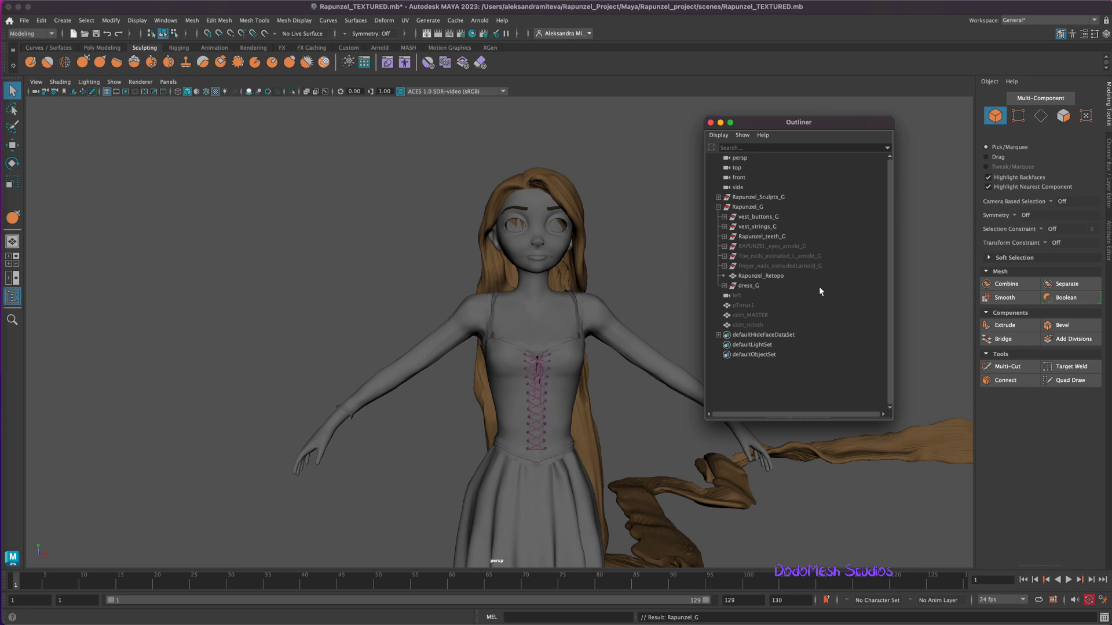
Unhide the Arnold versions of the eyes, toenails and fingernails groups inside Rapunzel_G.
{"action": "left_click", "coordinate": [786, 246]}
{"action": "key", "text": "h"}
{"action": "left_click", "coordinate": [801, 256]}
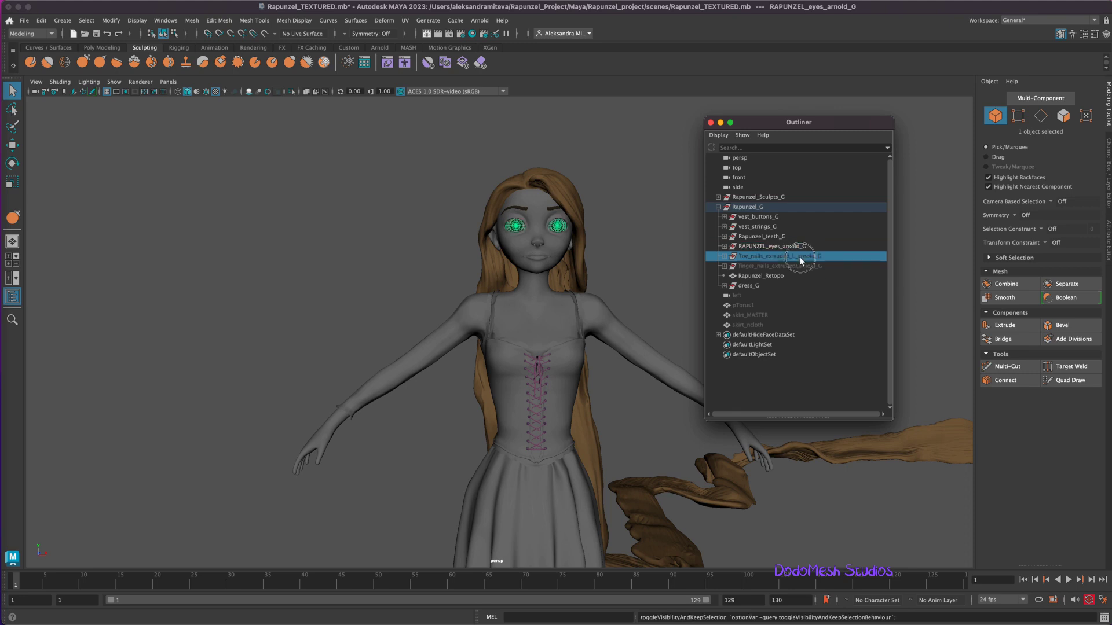
{"action": "key", "text": "h"}
{"action": "left_click", "coordinate": [804, 266]}
{"action": "key", "text": "h"}
Rename the Rapunzel_Retopo mesh to Rapunzel_body.
{"action": "left_click", "coordinate": [773, 276]}
{"action": "key", "text": "h"}
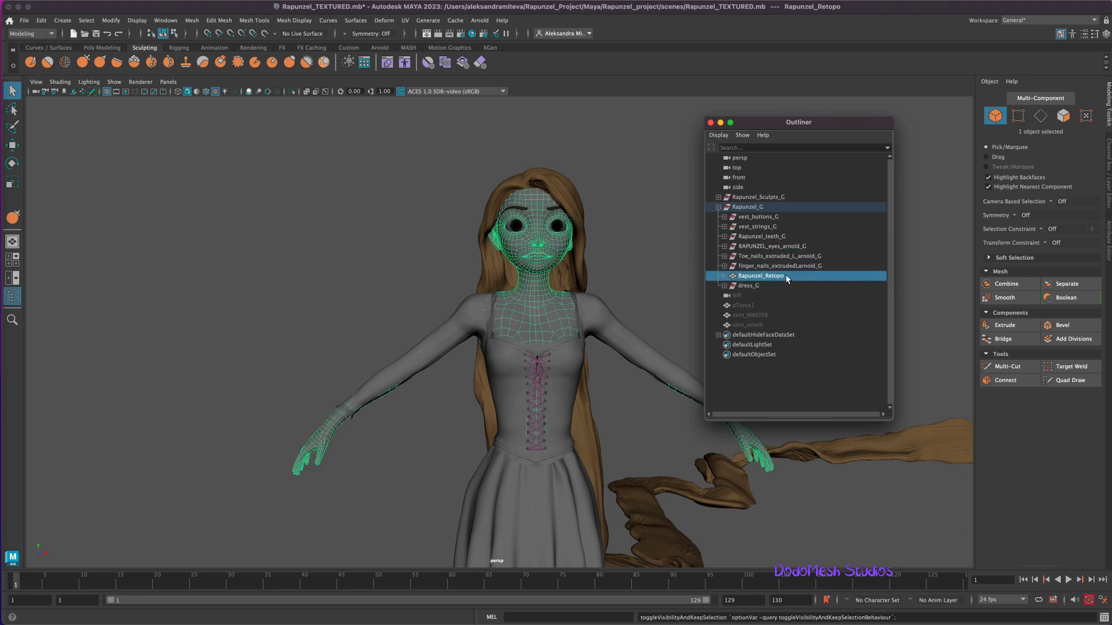
{"action": "double_click", "coordinate": [791, 276]}
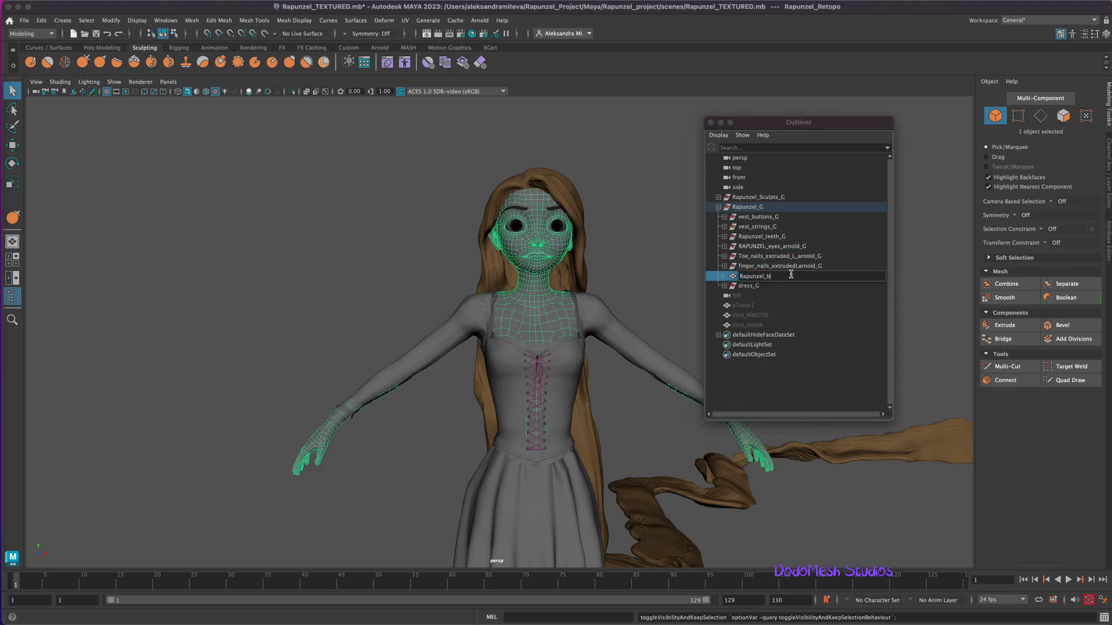
{"action": "type", "text": "Rapunzel_body"}
{"action": "key", "text": "Return"}
Check the meshes inside dress_G and Rapunzel_Sculpts_G, collapse the groups and save the scene.
{"action": "left_click", "coordinate": [724, 285]}
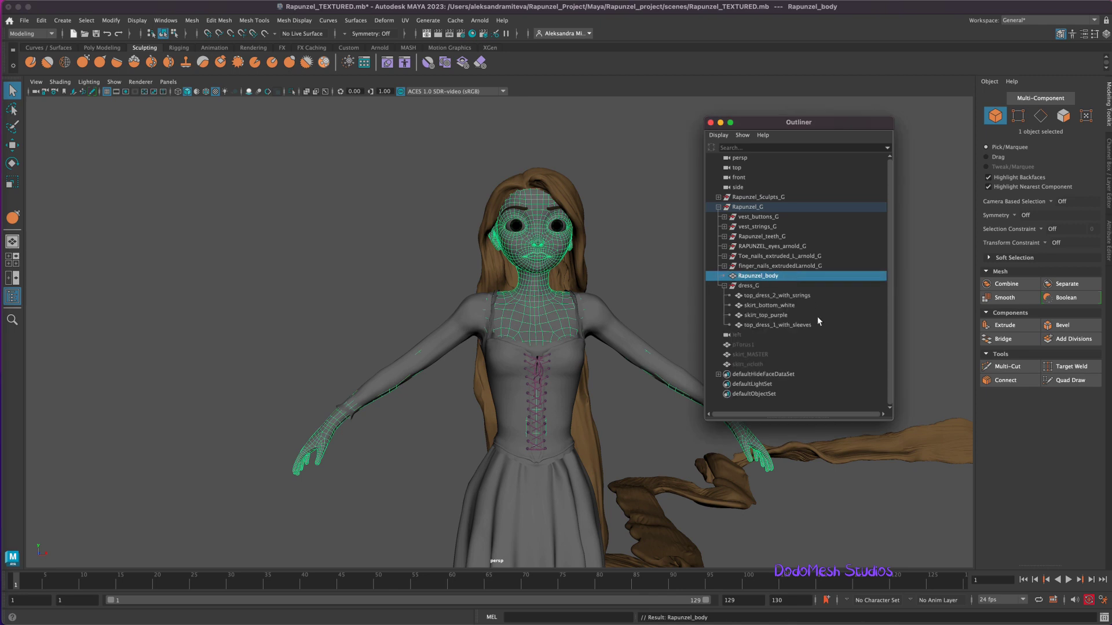
{"action": "left_click", "coordinate": [791, 297]}
{"action": "left_click", "coordinate": [779, 305]}
{"action": "left_click", "coordinate": [782, 325]}
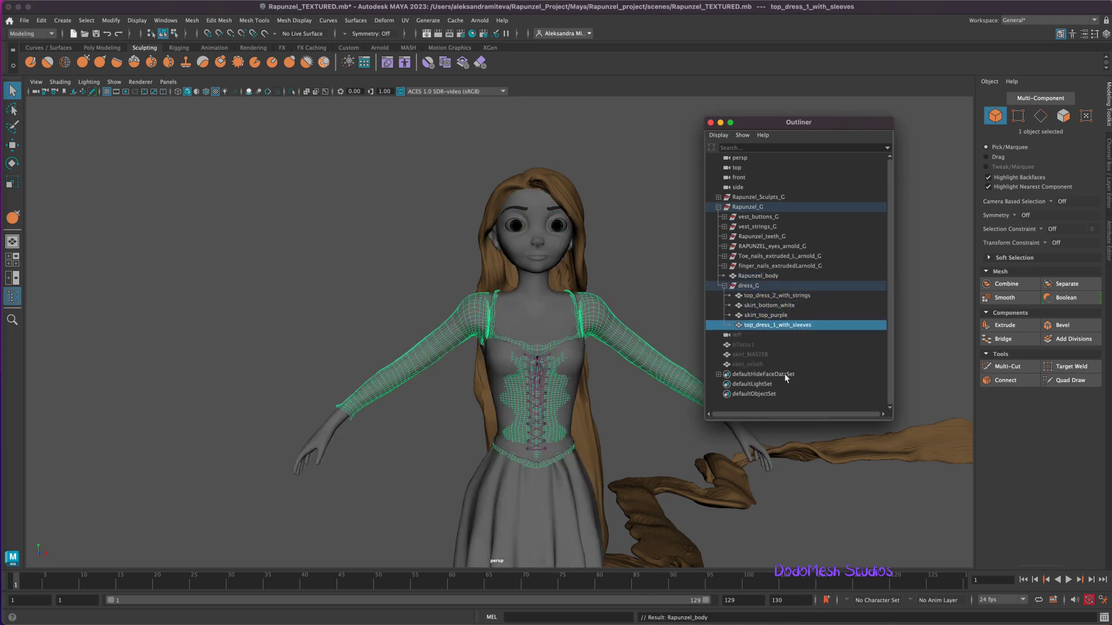
{"action": "left_click", "coordinate": [719, 197]}
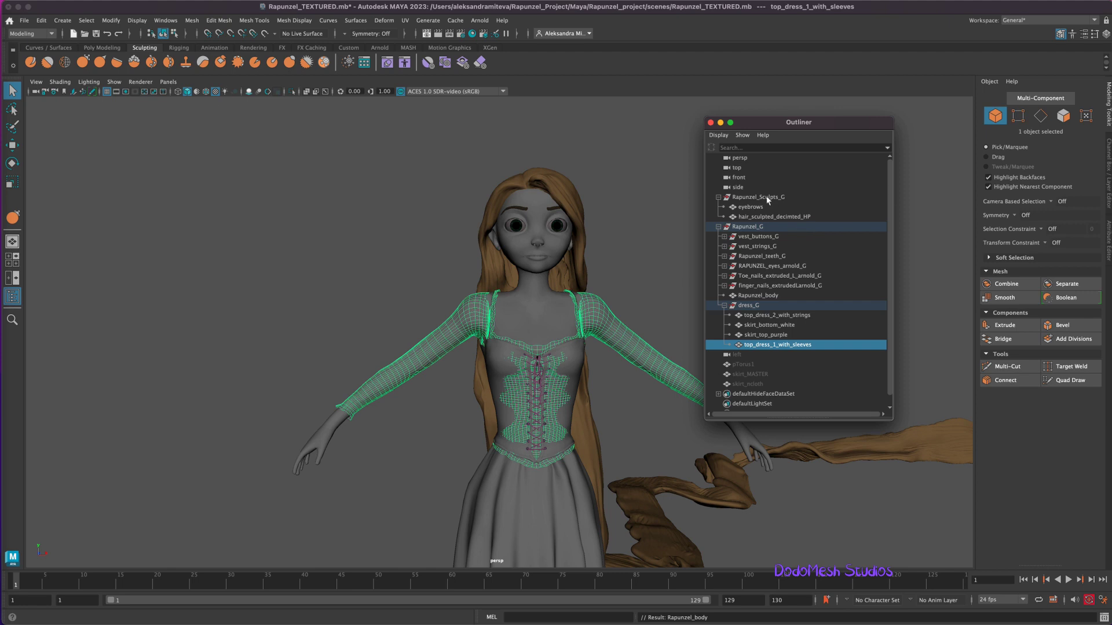
{"action": "left_click", "coordinate": [718, 197]}
{"action": "left_click", "coordinate": [718, 207]}
{"action": "key", "text": "super+s"}
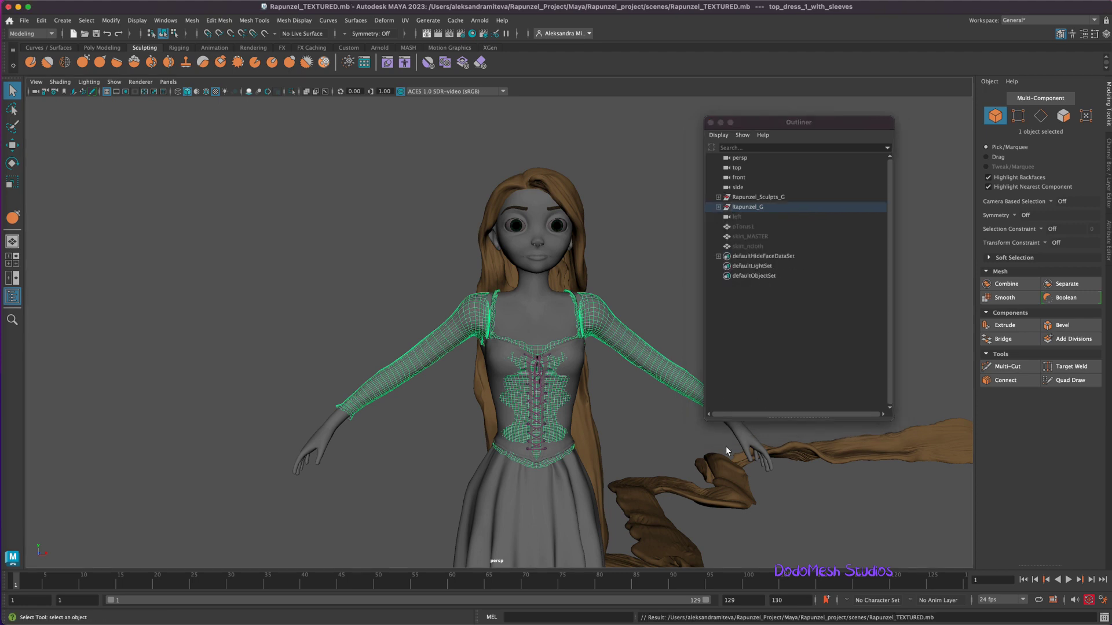
Import lights_and_background.mb from the project's scenes folder into the scene.
{"action": "left_click", "coordinate": [24, 21]}
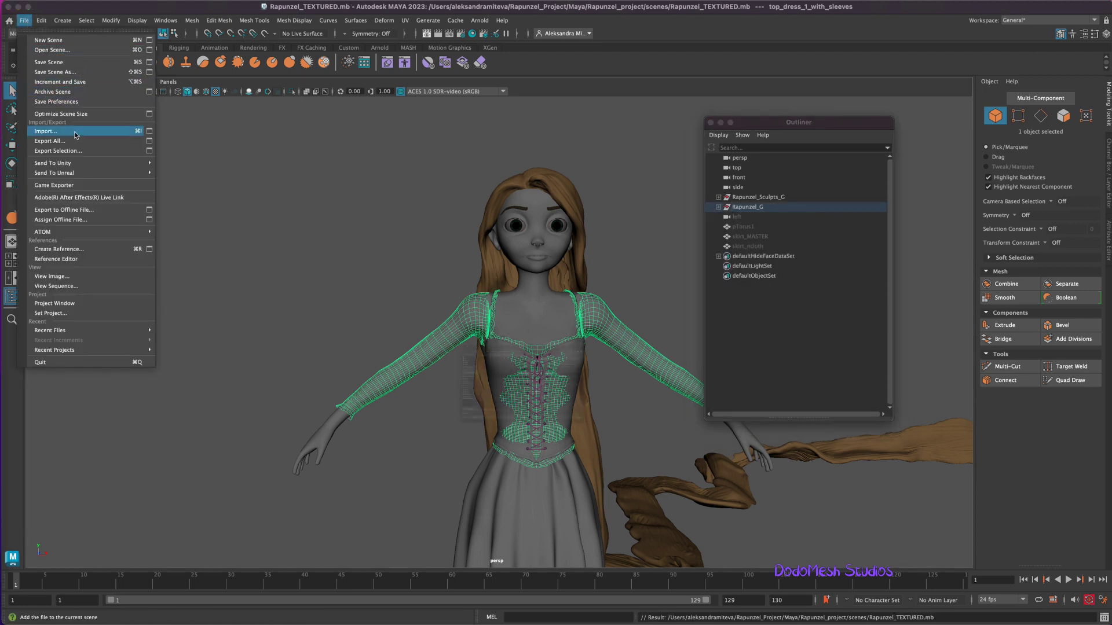
{"action": "left_click", "coordinate": [75, 135]}
{"action": "left_click", "coordinate": [397, 302]}
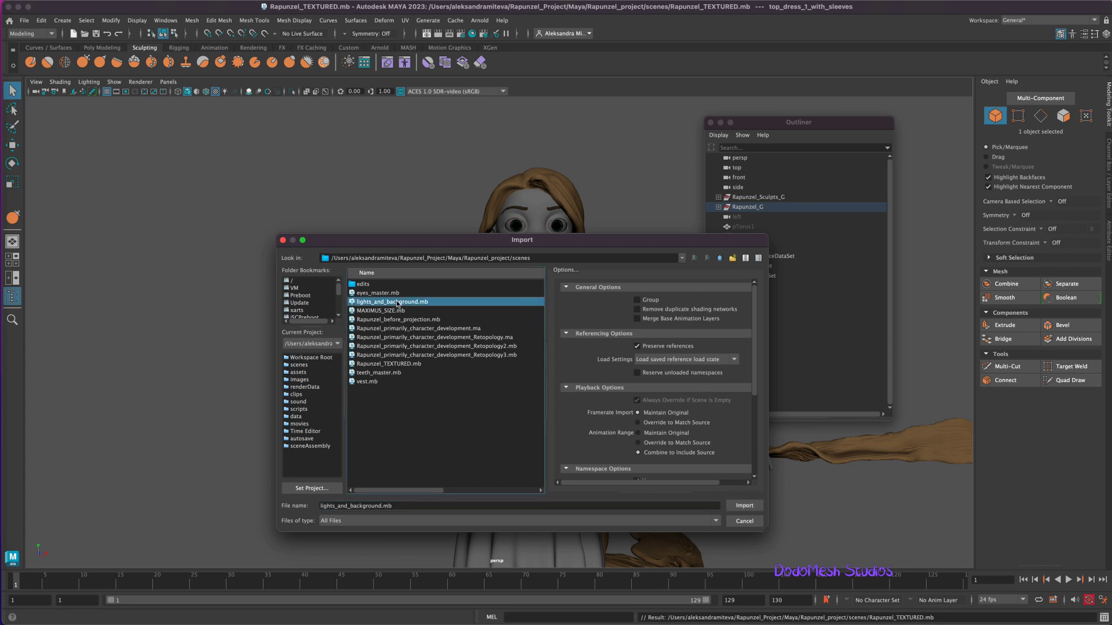
{"action": "left_click", "coordinate": [745, 506]}
Raise the imported background to about 10.555 in Translate Y, bringing its floor up to the character's feet.
{"action": "left_click_drag", "start_coordinate": [780, 467], "coordinate": [662, 471], "text": "alt"}
{"action": "right_click_drag", "start_coordinate": [663, 471], "coordinate": [286, 380], "text": "alt"}
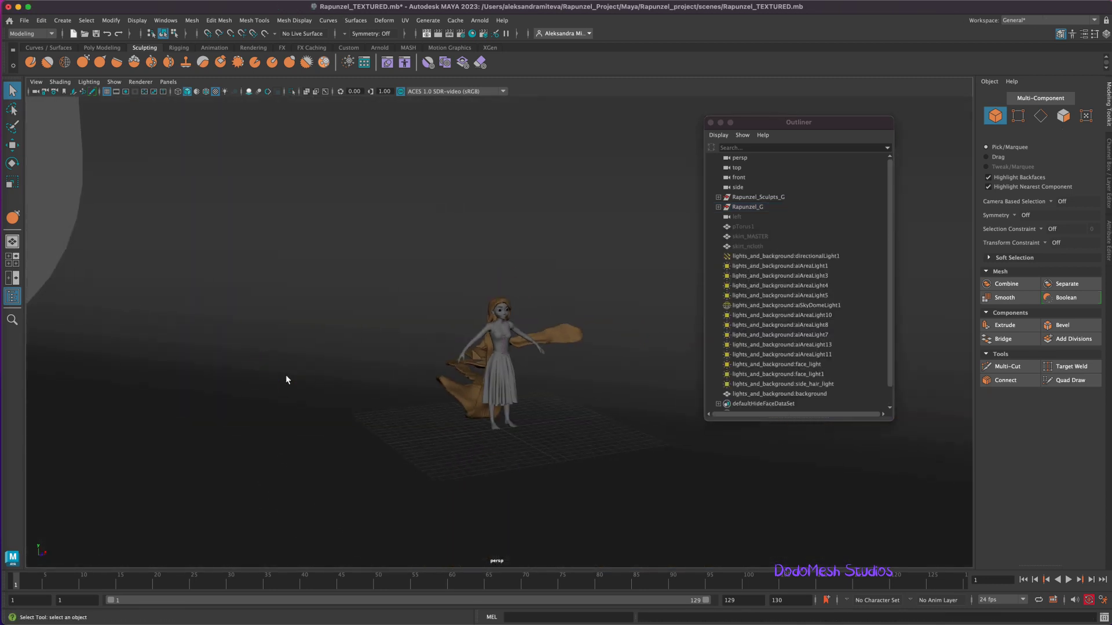
{"action": "right_click_drag", "start_coordinate": [705, 484], "coordinate": [762, 504], "text": "alt"}
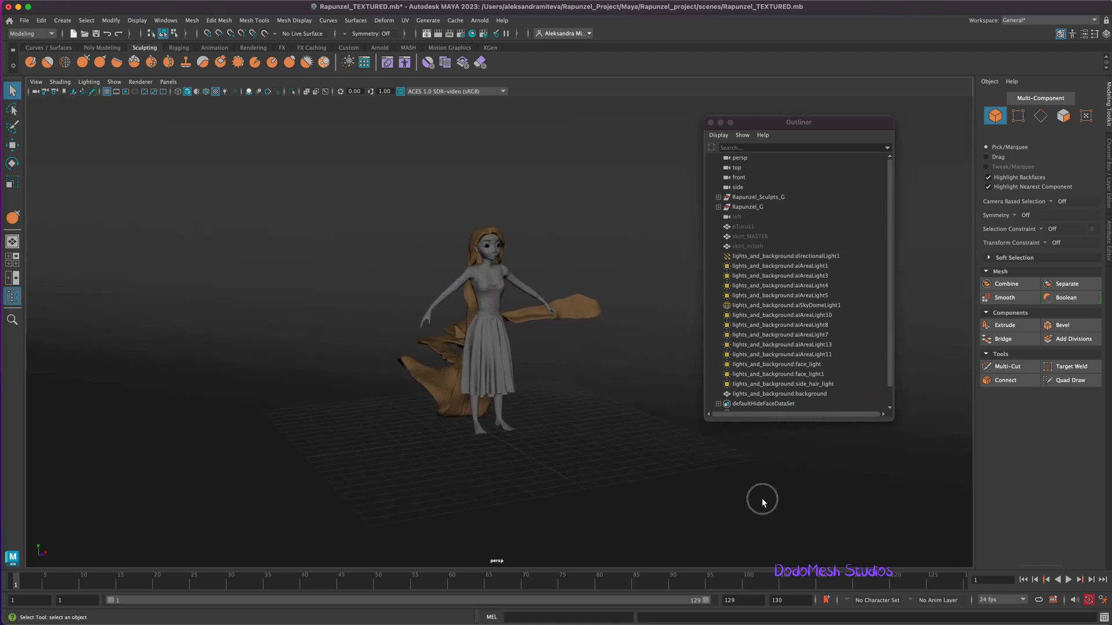
{"action": "left_click", "coordinate": [768, 488]}
{"action": "key", "text": "w"}
{"action": "right_click_drag", "start_coordinate": [600, 504], "coordinate": [313, 416], "text": "alt"}
{"action": "left_click_drag", "start_coordinate": [495, 435], "coordinate": [495, 428]}
{"action": "mouse_move", "coordinate": [588, 482]}
{"action": "left_mouse_down", "text": "alt"}
{"action": "mouse_move", "coordinate": [633, 497]}
{"action": "mouse_move", "coordinate": [606, 478]}
{"action": "left_mouse_up", "text": "alt"}
{"action": "right_click_drag", "start_coordinate": [607, 478], "coordinate": [992, 422], "text": "alt"}
{"action": "left_click_drag", "start_coordinate": [484, 534], "coordinate": [484, 427]}
{"action": "right_click_drag", "start_coordinate": [503, 443], "coordinate": [723, 492], "text": "alt"}
{"action": "middle_click_drag", "start_coordinate": [813, 443], "coordinate": [799, 427], "text": "alt"}
{"action": "right_click_drag", "start_coordinate": [580, 464], "coordinate": [640, 471], "text": "alt"}
{"action": "left_click_drag", "start_coordinate": [736, 472], "coordinate": [724, 449], "text": "alt"}
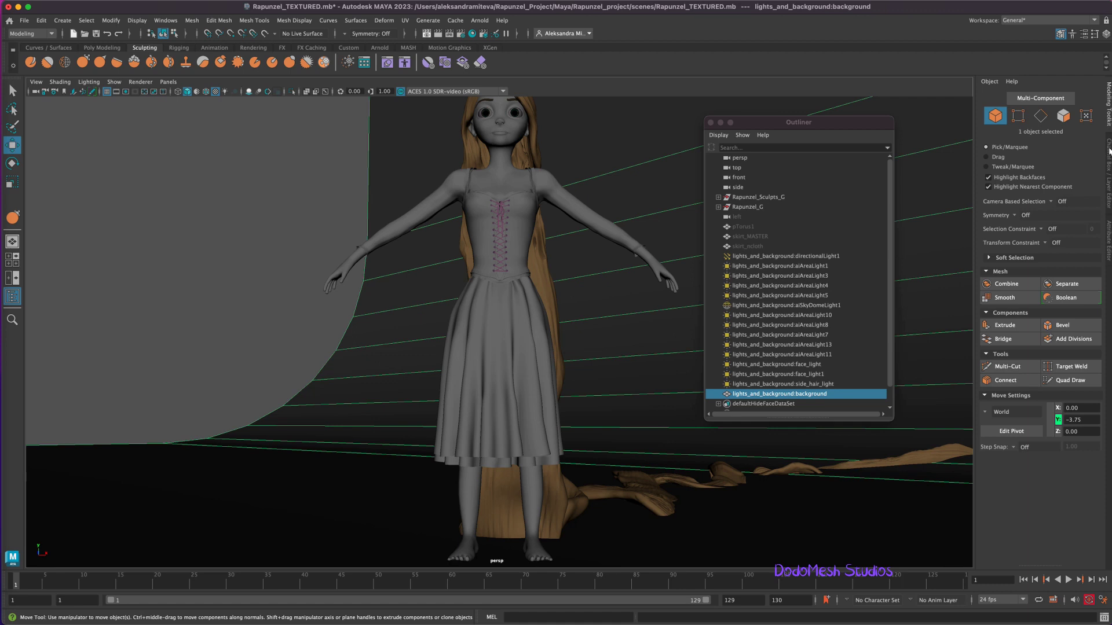
Try to set the background's Translate X and Translate Y to 0, and undo the change.
{"action": "left_click", "coordinate": [1105, 174]}
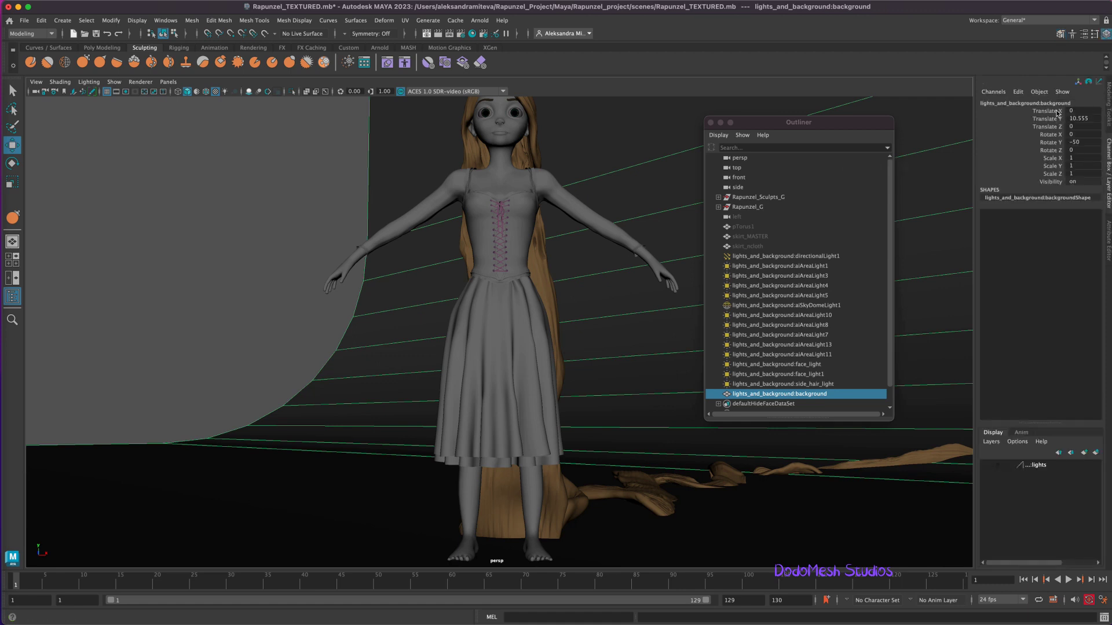
{"action": "left_click_drag", "start_coordinate": [1057, 113], "coordinate": [1085, 120]}
{"action": "type", "text": "0"}
{"action": "key", "text": "Return"}
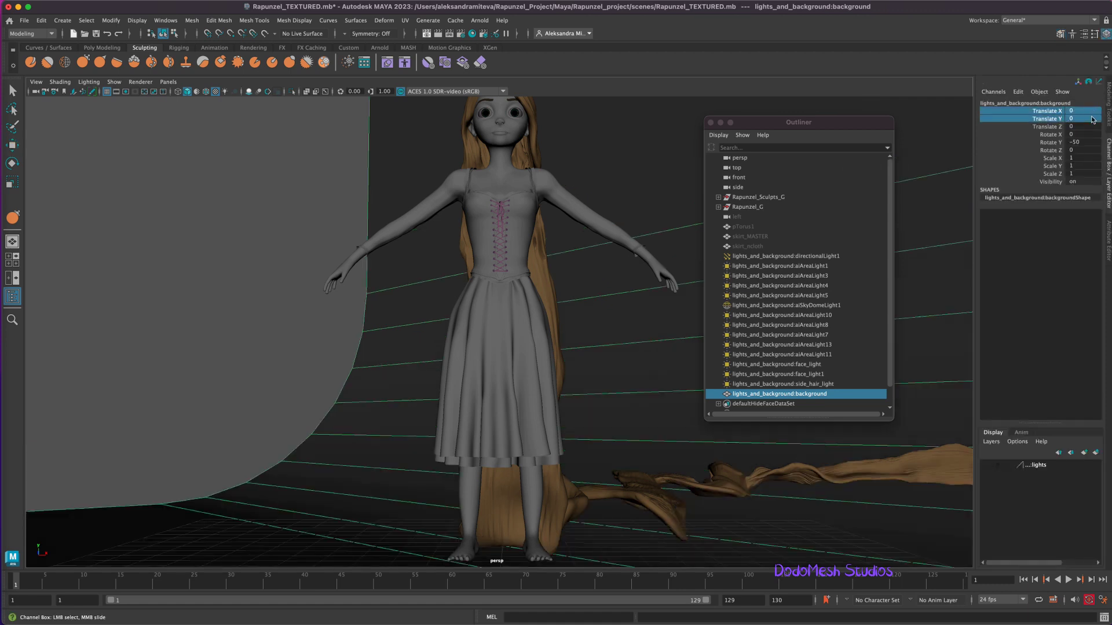
{"action": "key", "text": "super+z"}
Set the background's Rotate Y to 0.
{"action": "double_click", "coordinate": [1088, 142]}
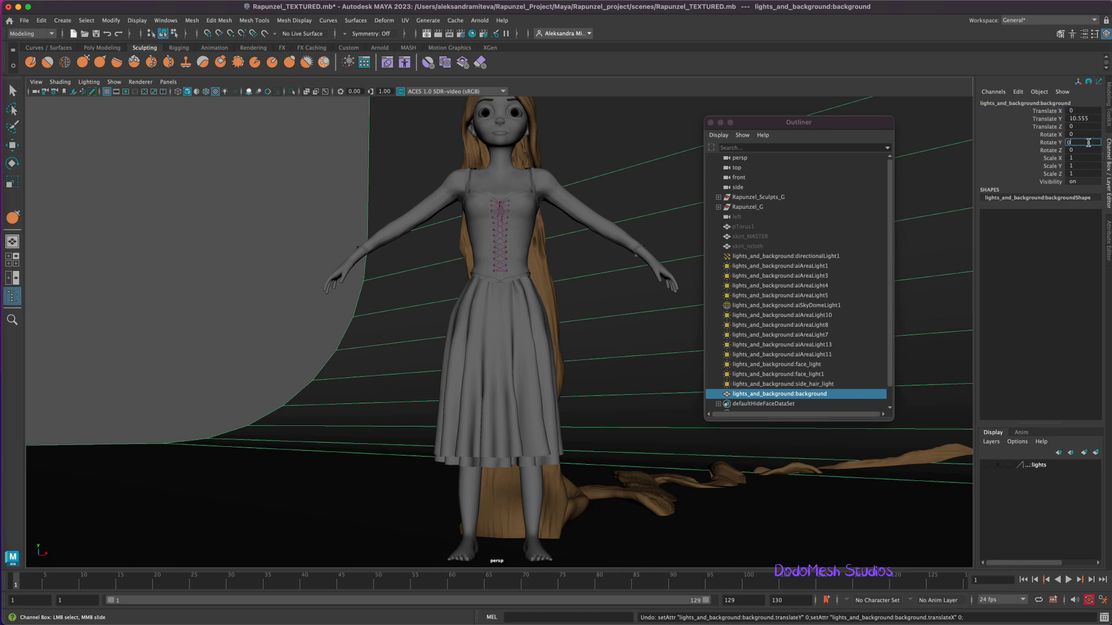
{"action": "type", "text": "0"}
{"action": "key", "text": "Return"}
Pull the first bend of the sculpted hair up out of the floor with the Grab tool.
{"action": "left_click_drag", "start_coordinate": [755, 472], "coordinate": [649, 519], "text": "alt"}
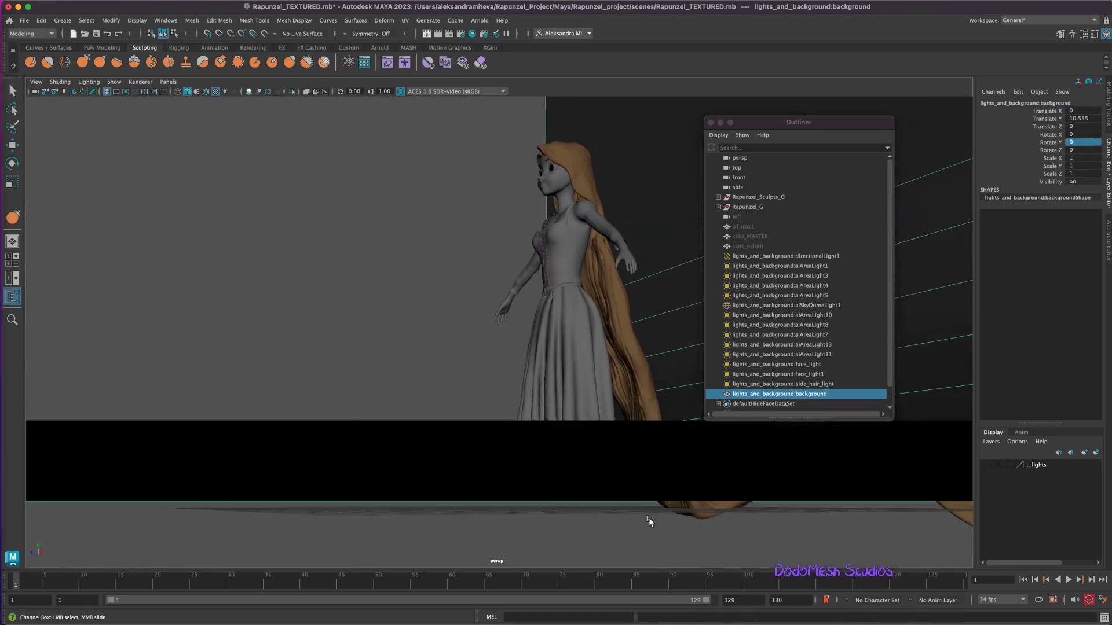
{"action": "left_click_drag", "start_coordinate": [785, 523], "coordinate": [789, 534], "text": "alt"}
{"action": "middle_click_drag", "start_coordinate": [789, 534], "coordinate": [744, 491], "text": "alt"}
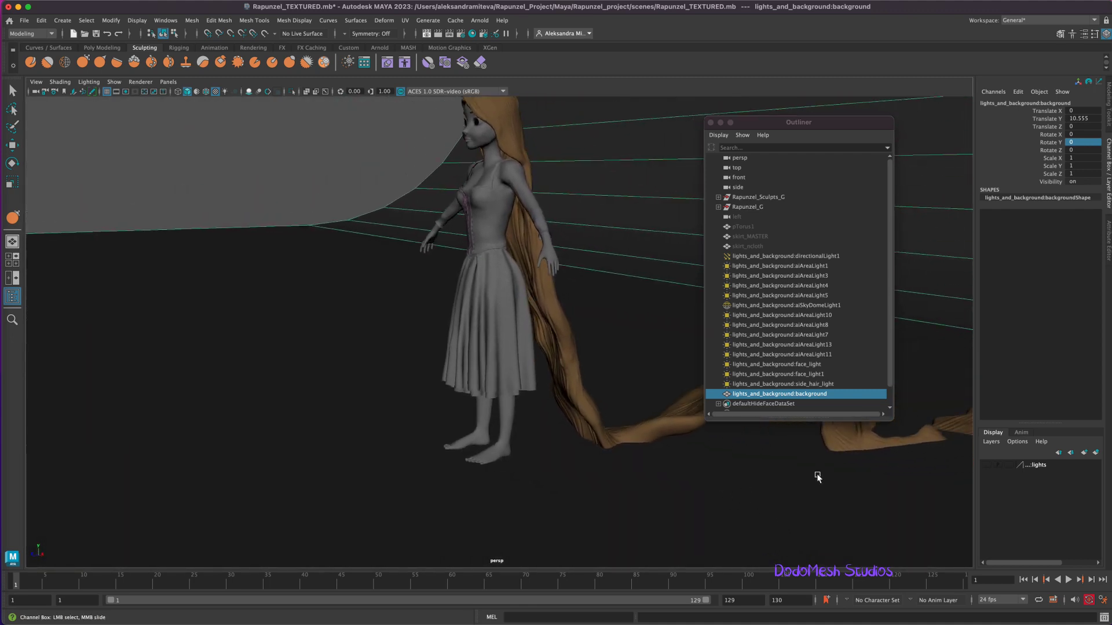
{"action": "left_click", "coordinate": [681, 425]}
{"action": "key", "text": "w"}
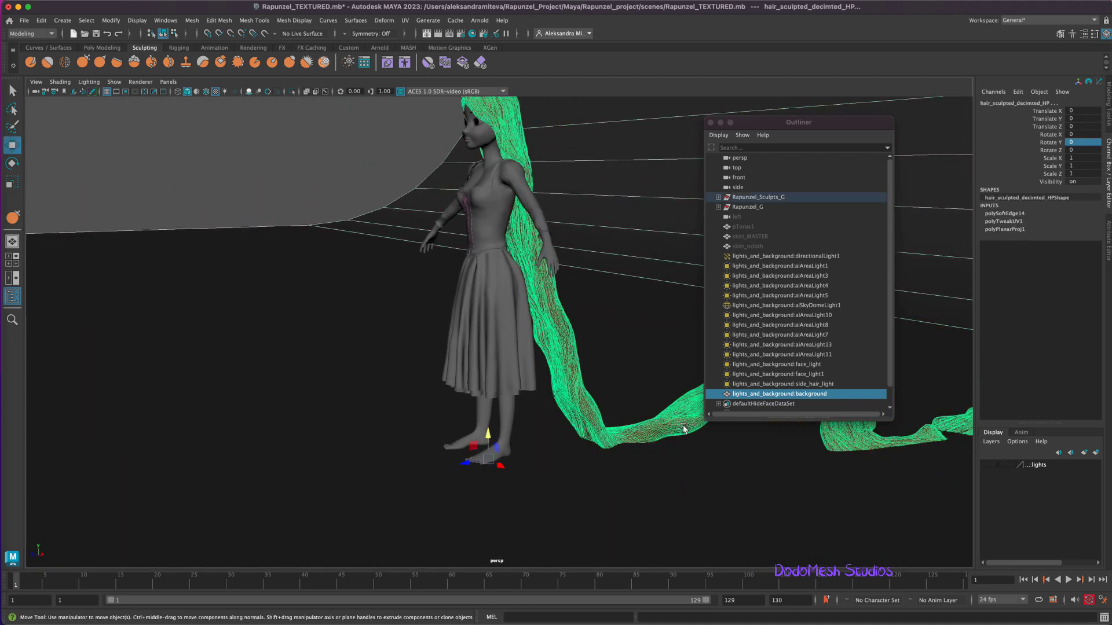
{"action": "left_click", "coordinate": [49, 62]}
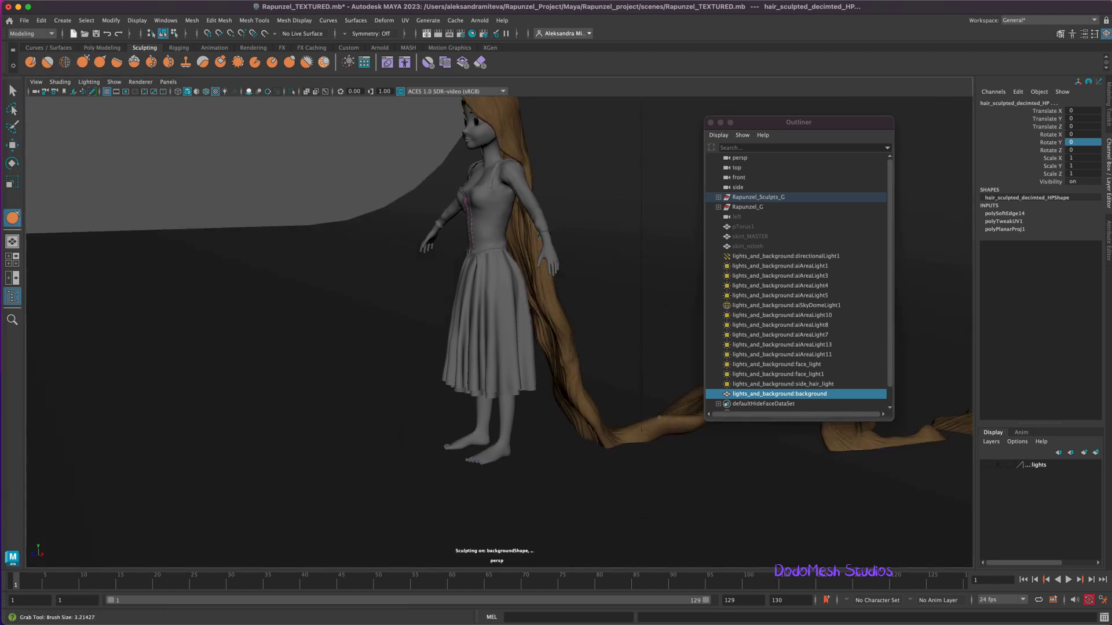
{"action": "left_click_drag", "start_coordinate": [607, 441], "coordinate": [616, 429]}
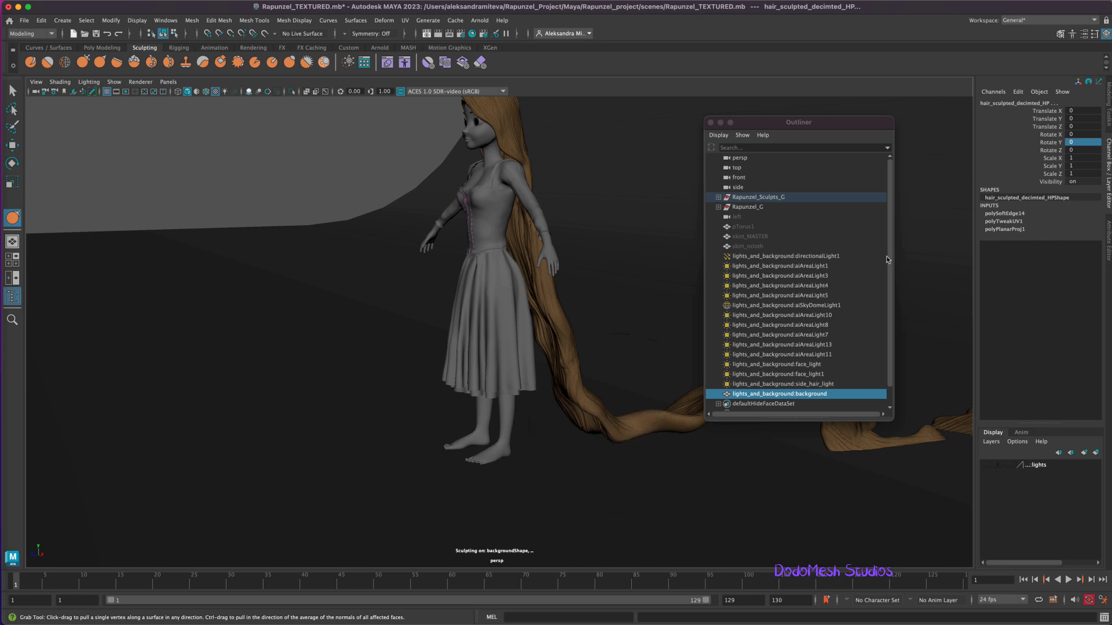
Rename lights_and_background:background to background and raise it slightly to about 10.63 in Translate Y.
{"action": "left_click_drag", "start_coordinate": [888, 260], "coordinate": [889, 314]}
{"action": "double_click", "coordinate": [820, 375]}
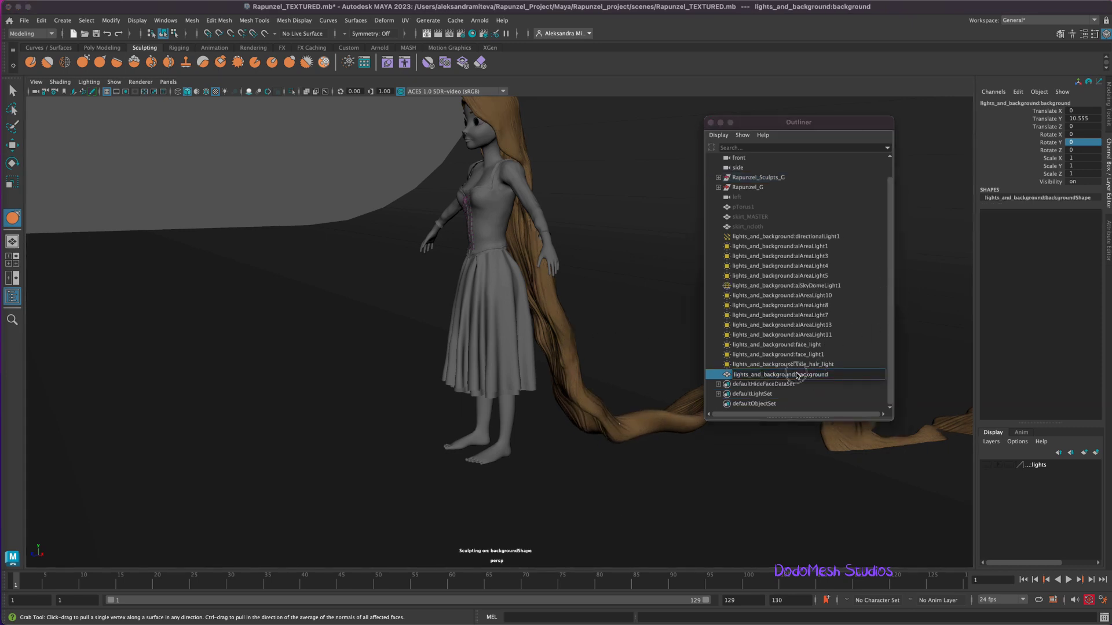
{"action": "key", "text": "BackSpace"}
{"action": "key", "text": "BackSpace"}
{"action": "key", "text": "BackSpace"}
{"action": "key", "text": "BackSpace"}
{"action": "key", "text": "BackSpace"}
{"action": "key", "text": "Return"}
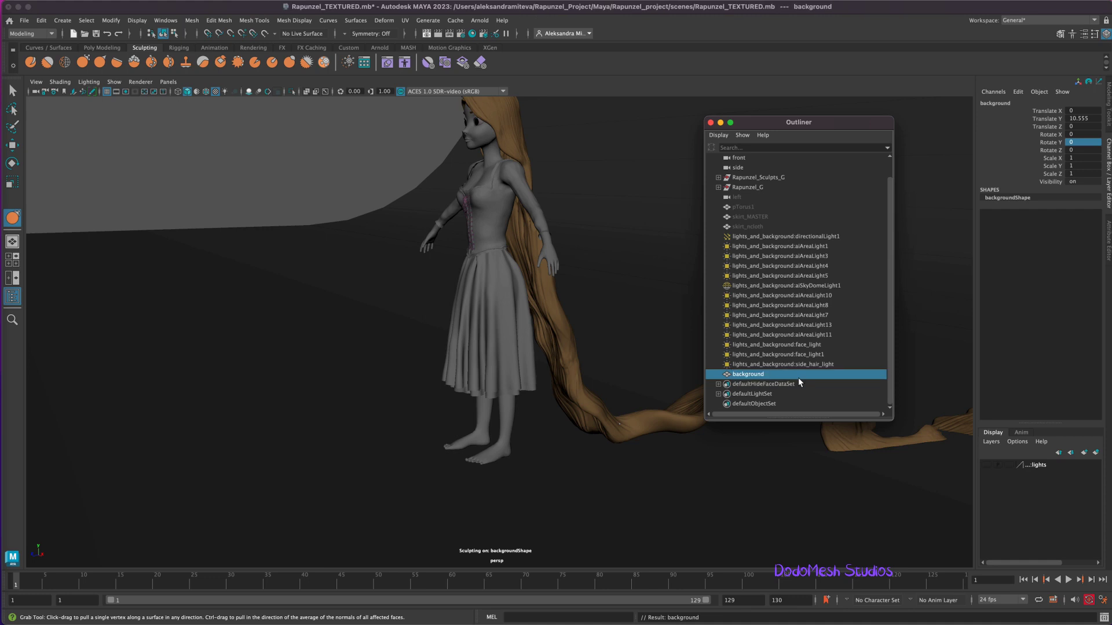
{"action": "key", "text": "w"}
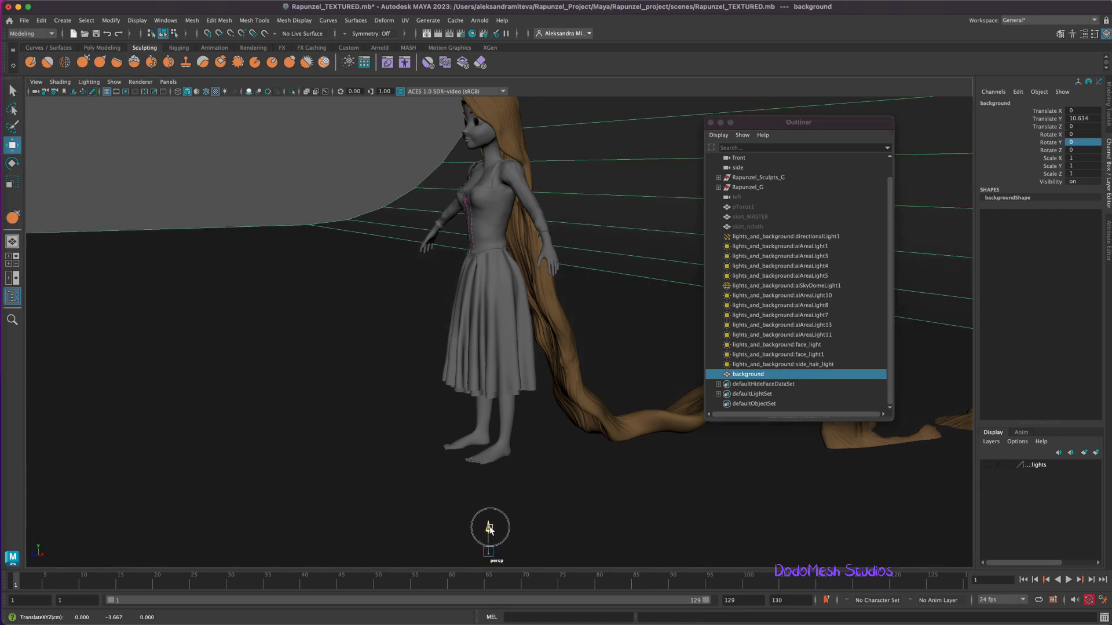
Lift the sunken middle sections of the trailing hair above the floor with the Grab tool.
{"action": "left_click", "coordinate": [658, 421]}
{"action": "left_click", "coordinate": [82, 61]}
{"action": "left_click_drag", "start_coordinate": [757, 482], "coordinate": [773, 532], "text": "alt"}
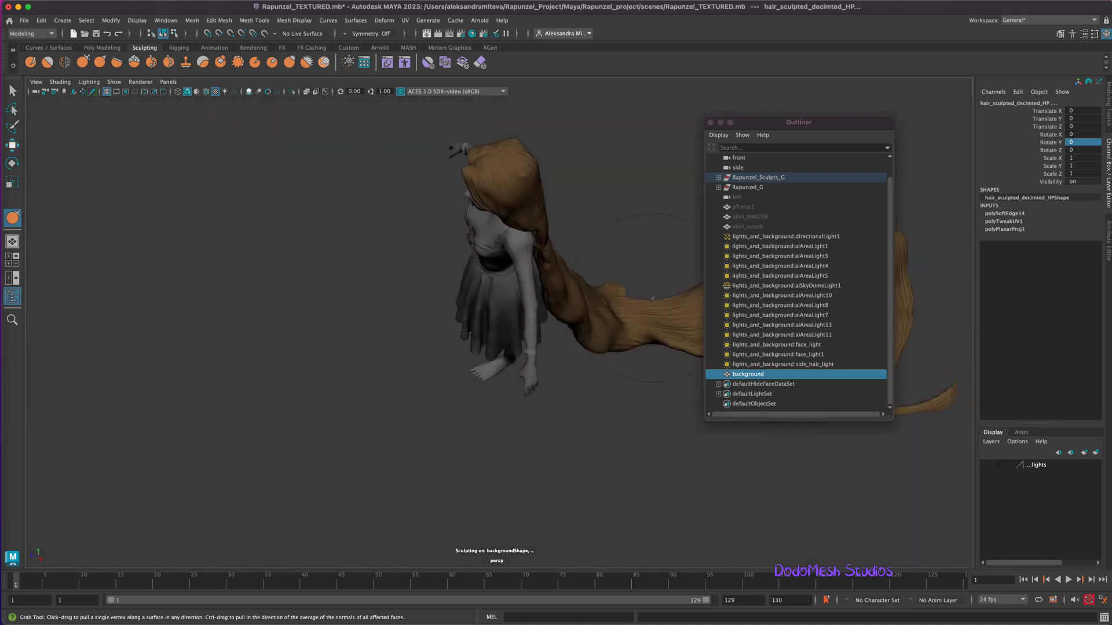
{"action": "mouse_move", "coordinate": [654, 315]}
{"action": "left_mouse_down"}
{"action": "mouse_move", "coordinate": [680, 290]}
{"action": "mouse_move", "coordinate": [745, 464]}
{"action": "mouse_move", "coordinate": [412, 471]}
{"action": "left_mouse_up"}
{"action": "mouse_move", "coordinate": [589, 409]}
{"action": "left_mouse_down"}
{"action": "mouse_move", "coordinate": [601, 405]}
{"action": "mouse_move", "coordinate": [573, 414]}
{"action": "left_mouse_up"}
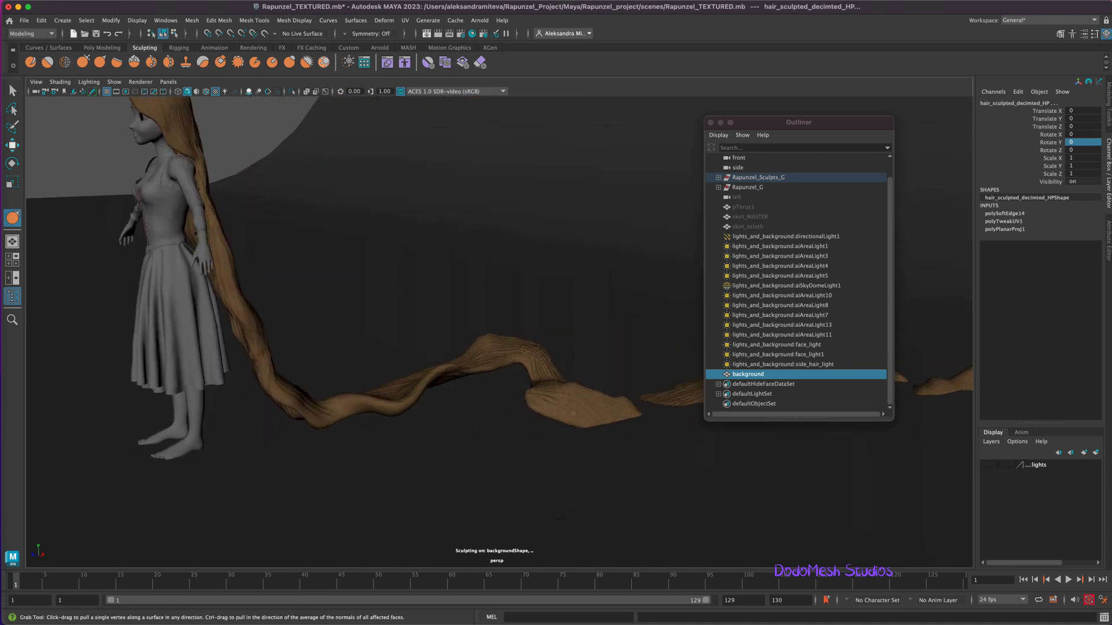
{"action": "mouse_move", "coordinate": [660, 400]}
{"action": "left_mouse_down"}
{"action": "mouse_move", "coordinate": [679, 390]}
{"action": "mouse_move", "coordinate": [659, 397]}
{"action": "left_mouse_up"}
Pull the hair sections further along the strand up out of the floor with the Grab tool.
{"action": "middle_click_drag", "start_coordinate": [659, 397], "coordinate": [540, 402], "text": "alt"}
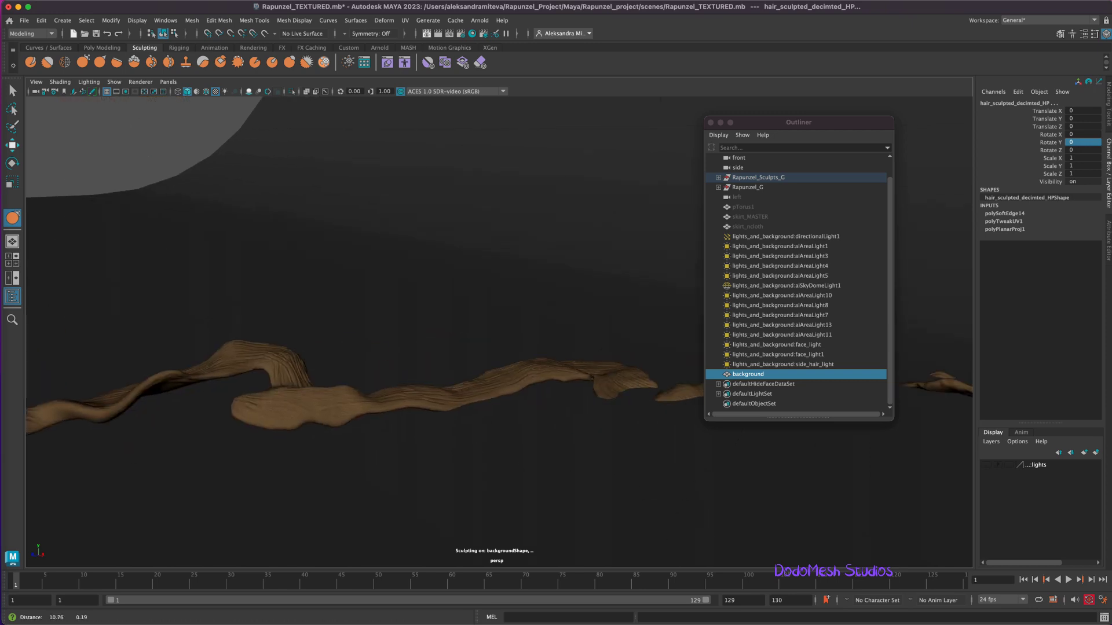
{"action": "scroll", "coordinate": [637, 388], "scroll_direction": "up", "scroll_amount": 3}
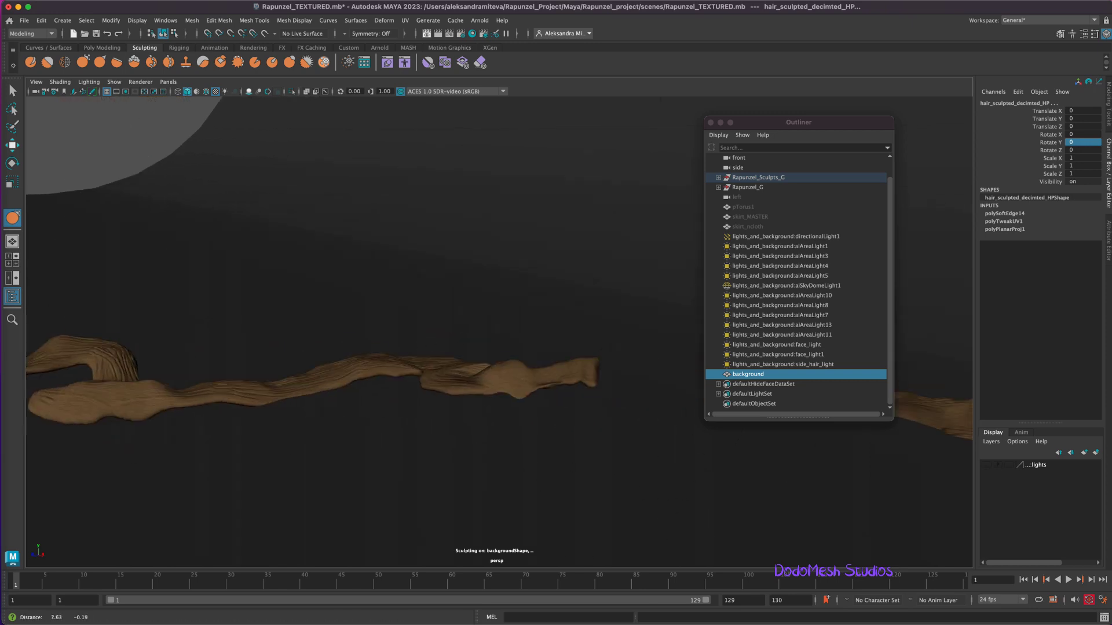
{"action": "middle_click_drag", "start_coordinate": [602, 387], "coordinate": [503, 382], "text": "alt"}
{"action": "mouse_move", "coordinate": [502, 361]}
{"action": "left_mouse_down", "text": "alt"}
{"action": "mouse_move", "coordinate": [506, 383]}
{"action": "mouse_move", "coordinate": [516, 374]}
{"action": "left_mouse_up", "text": "alt"}
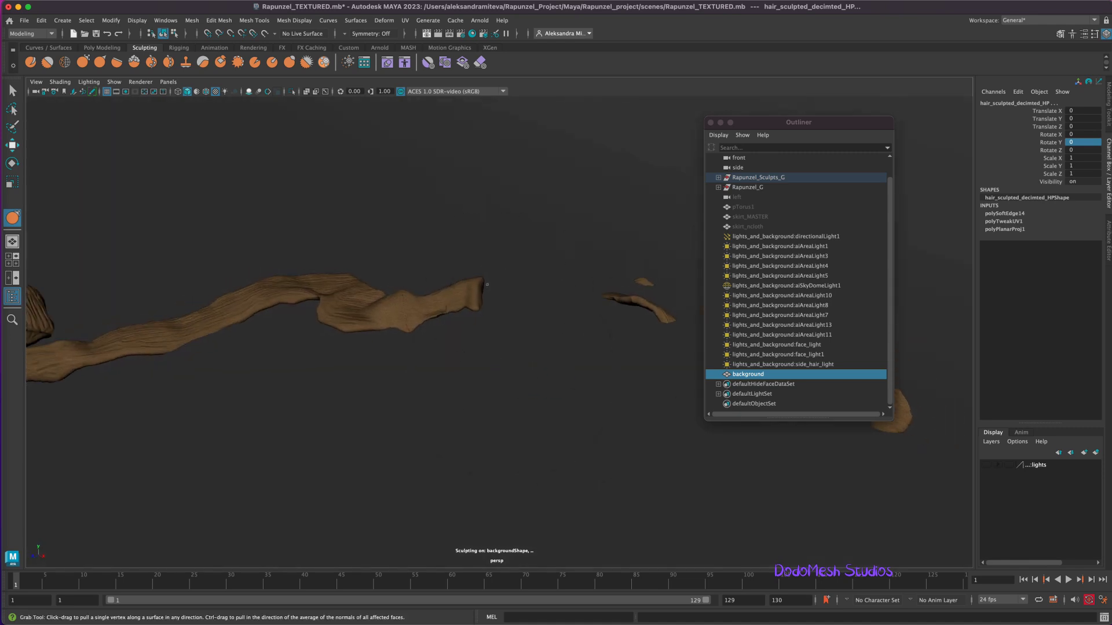
Inspect the floor from beneath and pull the remaining hair that pokes through back above it.
{"action": "mouse_move", "coordinate": [579, 421]}
{"action": "left_mouse_down", "text": "alt"}
{"action": "mouse_move", "coordinate": [581, 407]}
{"action": "mouse_move", "coordinate": [550, 414]}
{"action": "mouse_move", "coordinate": [541, 471]}
{"action": "mouse_move", "coordinate": [457, 499]}
{"action": "mouse_move", "coordinate": [493, 488]}
{"action": "left_mouse_up", "text": "alt"}
{"action": "left_click_drag", "start_coordinate": [259, 474], "coordinate": [348, 424], "text": "alt"}
{"action": "left_click_drag", "start_coordinate": [224, 384], "coordinate": [423, 380], "text": "alt"}
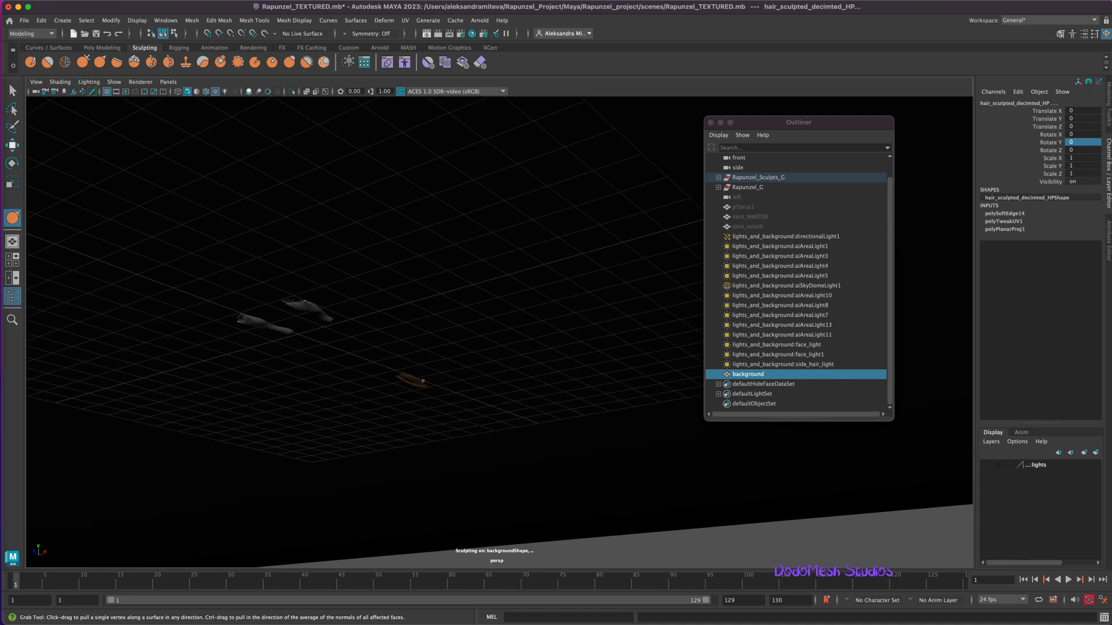
{"action": "middle_click_drag", "start_coordinate": [609, 475], "coordinate": [563, 448], "text": "alt"}
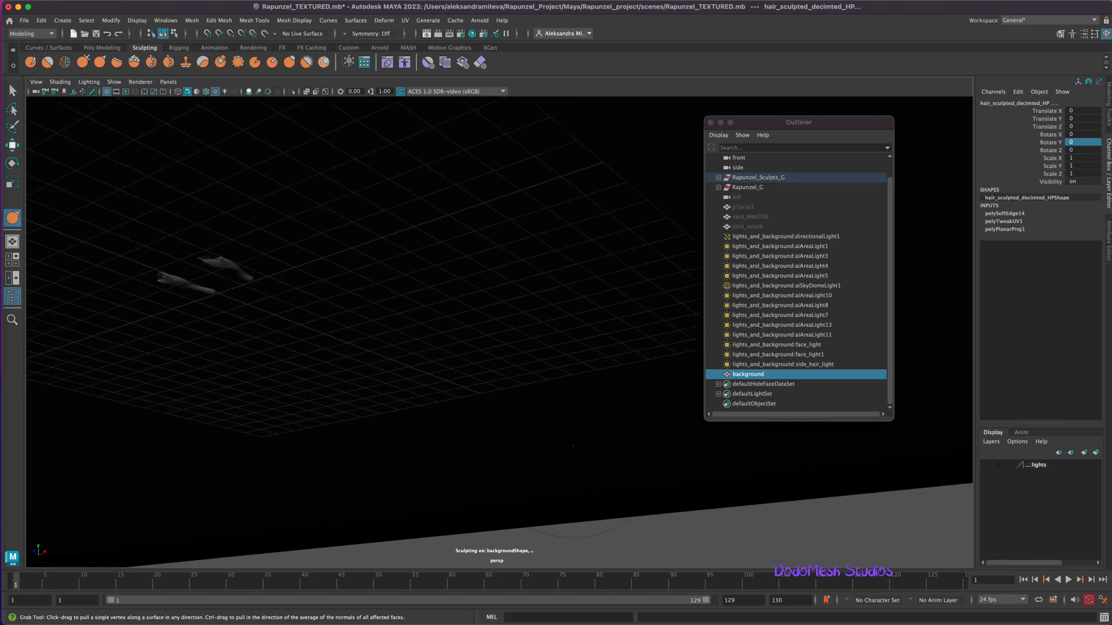
Lower the background slightly to about 10.57 in Translate Y and check it against the trailing hair.
{"action": "left_click", "coordinate": [779, 375]}
{"action": "key", "text": "w"}
{"action": "left_click_drag", "start_coordinate": [206, 401], "coordinate": [207, 404]}
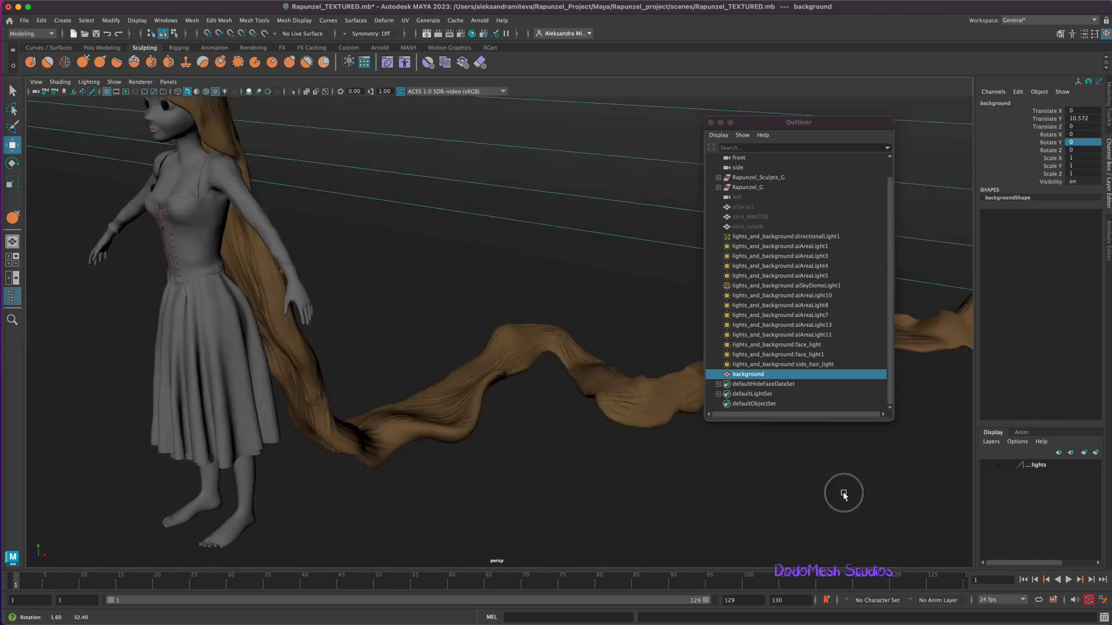
{"action": "left_click_drag", "start_coordinate": [844, 491], "coordinate": [834, 479], "text": "alt"}
{"action": "middle_click_drag", "start_coordinate": [834, 479], "coordinate": [585, 508], "text": "alt"}
{"action": "middle_click_drag", "start_coordinate": [769, 514], "coordinate": [439, 464], "text": "alt"}
{"action": "left_click_drag", "start_coordinate": [439, 464], "coordinate": [639, 482], "text": "alt"}
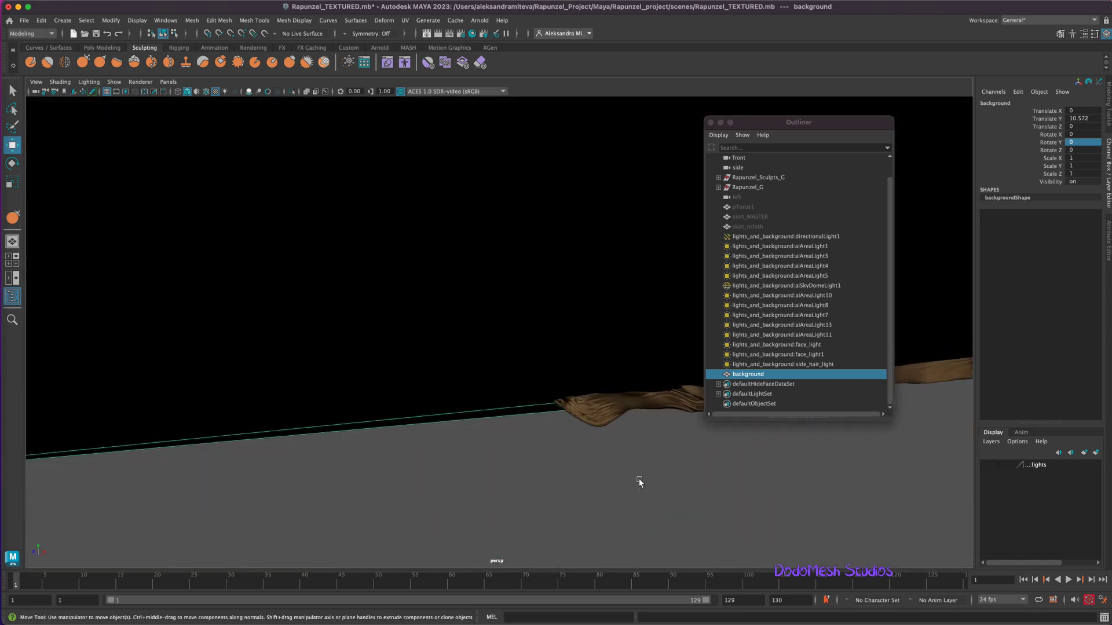
Adjust the far end of the trailing hair against the floor with the Grab tool.
{"action": "left_click", "coordinate": [606, 416]}
{"action": "key", "text": "y"}
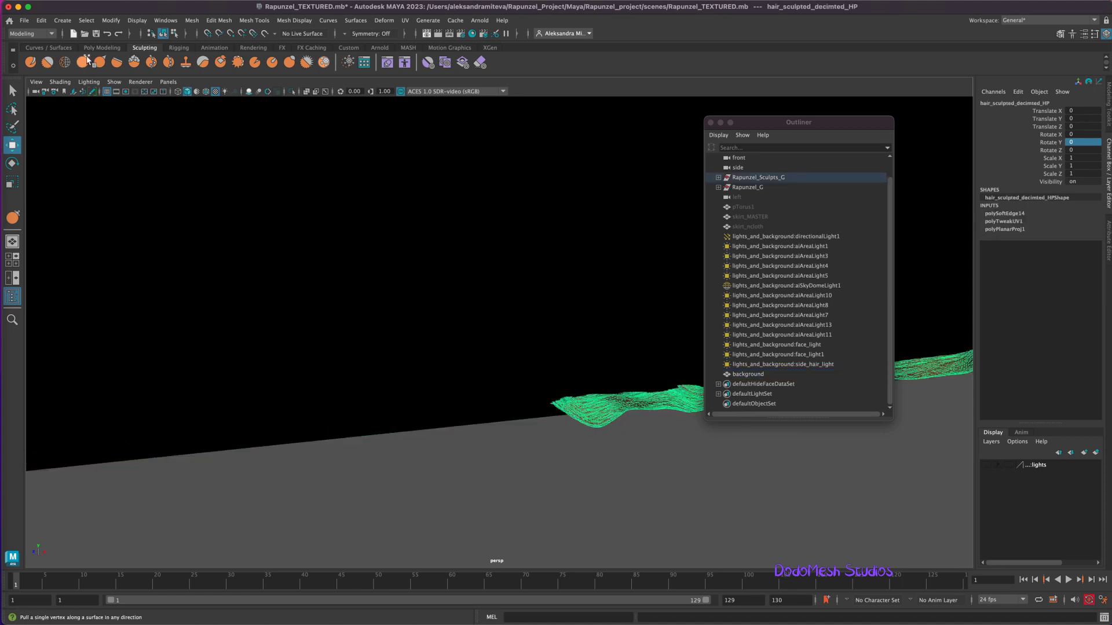
{"action": "mouse_move", "coordinate": [599, 422]}
{"action": "left_mouse_down"}
{"action": "mouse_move", "coordinate": [642, 484]}
{"action": "mouse_move", "coordinate": [585, 480]}
{"action": "left_mouse_up"}
{"action": "mouse_move", "coordinate": [448, 391]}
{"action": "left_mouse_down"}
{"action": "mouse_move", "coordinate": [465, 376]}
{"action": "mouse_move", "coordinate": [657, 345]}
{"action": "mouse_move", "coordinate": [655, 322]}
{"action": "mouse_move", "coordinate": [655, 446]}
{"action": "mouse_move", "coordinate": [637, 493]}
{"action": "left_mouse_up"}
{"action": "right_click_drag", "start_coordinate": [492, 371], "coordinate": [321, 350], "text": "alt"}
{"action": "left_click_drag", "start_coordinate": [321, 350], "coordinate": [636, 461], "text": "alt"}
Leave sculpting, select and frame Rapunzel_body inside Rapunzel_G, and save the scene.
{"action": "left_click", "coordinate": [719, 188]}
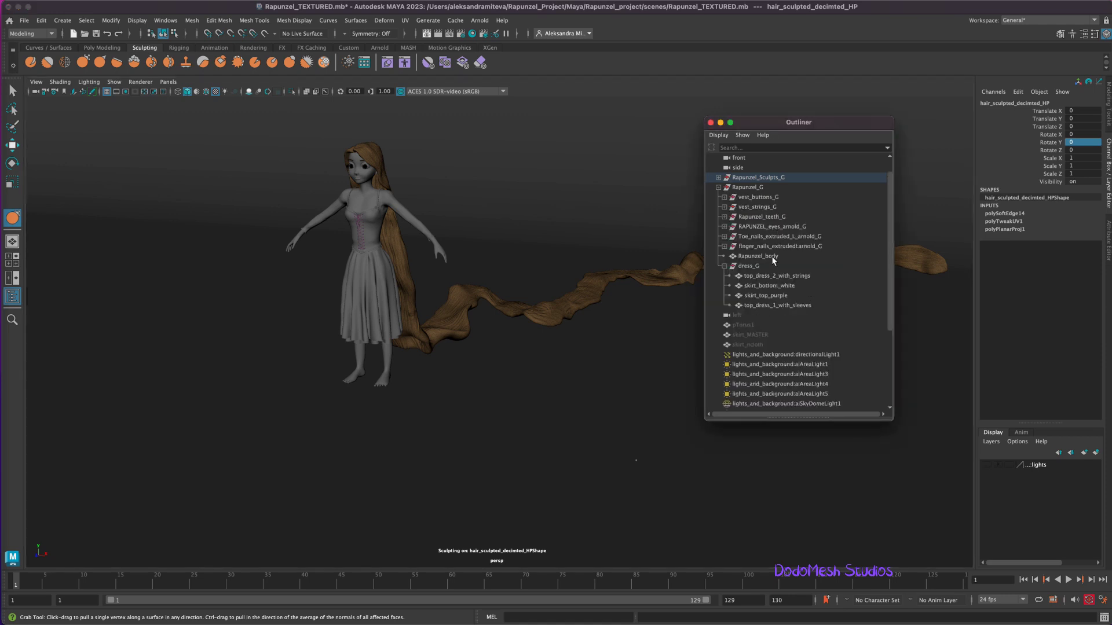
{"action": "left_click", "coordinate": [776, 257]}
{"action": "key", "text": "f"}
{"action": "left_click", "coordinate": [12, 90]}
{"action": "key", "text": "super+s"}
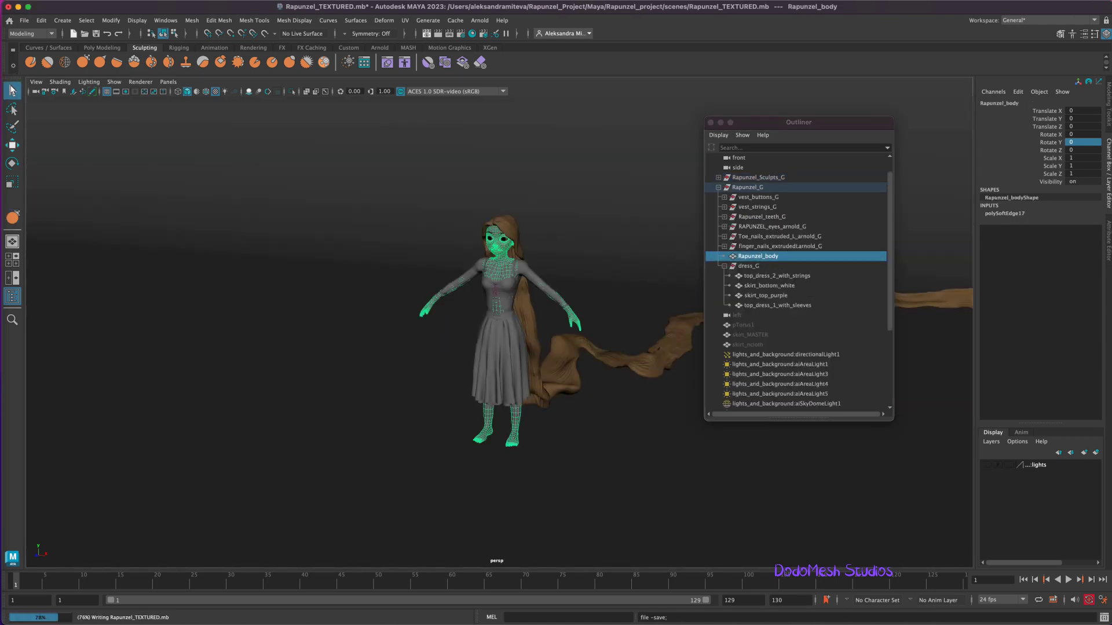
Try naming the lights display layer lights_and_background and hide the layer.
{"action": "double_click", "coordinate": [1038, 466]}
{"action": "left_click_drag", "start_coordinate": [495, 228], "coordinate": [404, 229]}
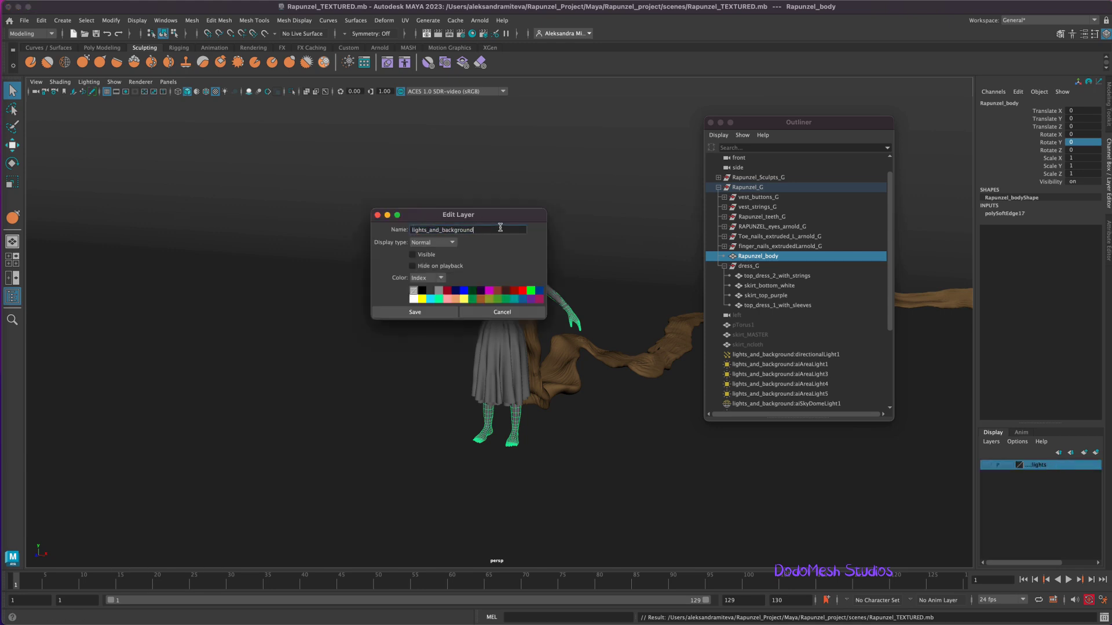
{"action": "left_click", "coordinate": [433, 313]}
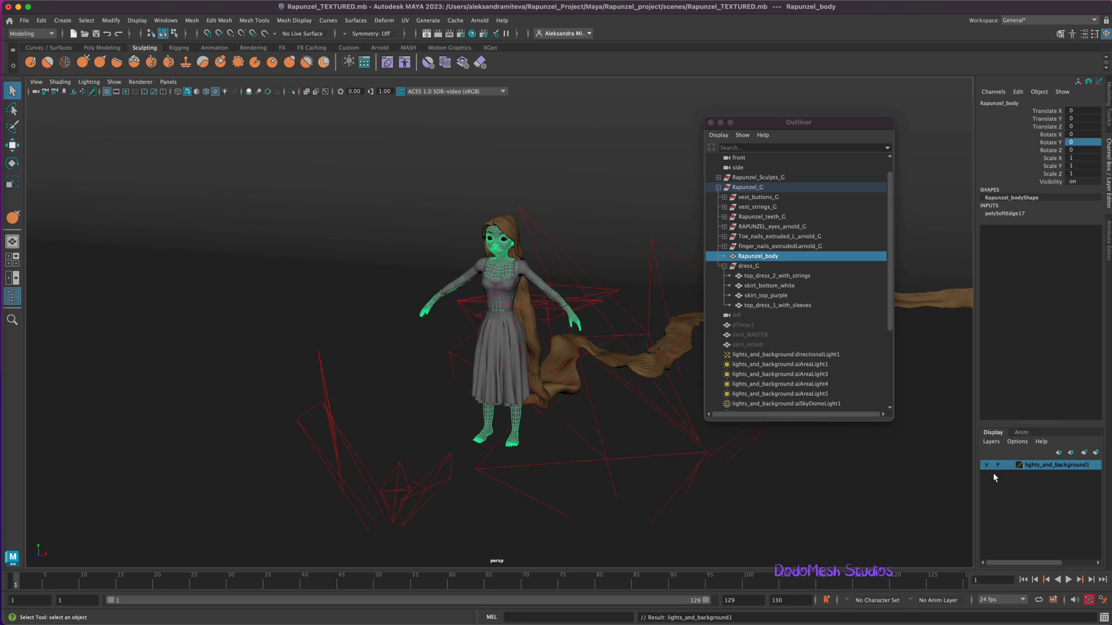
{"action": "left_click", "coordinate": [987, 465]}
{"action": "left_click_drag", "start_coordinate": [891, 306], "coordinate": [888, 374]}
Rename the display layer as lights and make it visible.
{"action": "double_click", "coordinate": [1080, 470]}
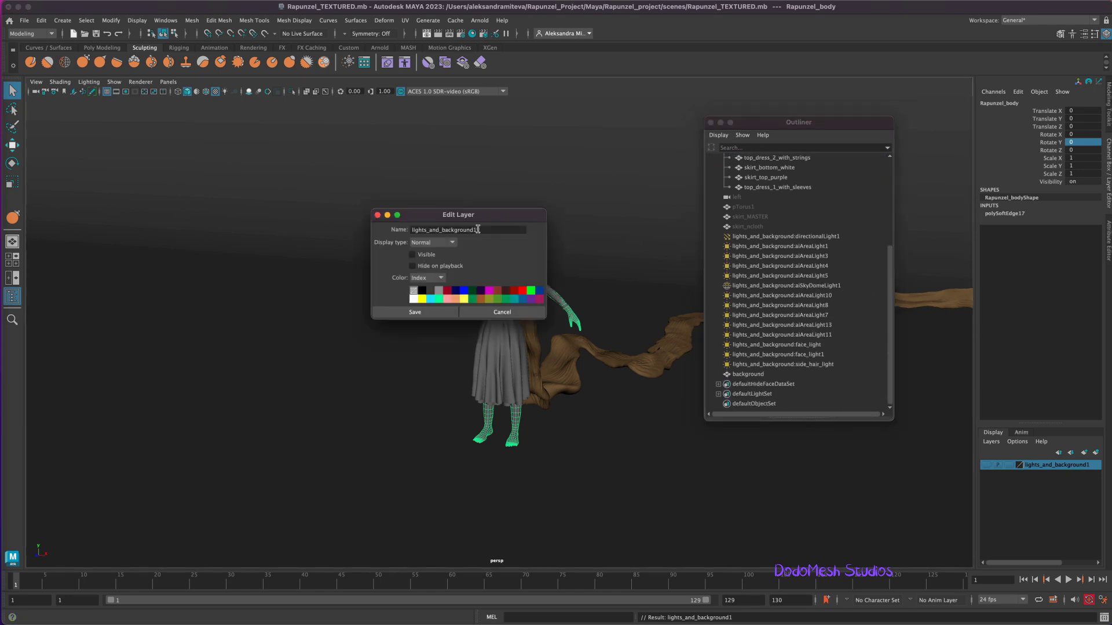
{"action": "left_click", "coordinate": [415, 313]}
{"action": "left_click", "coordinate": [988, 465]}
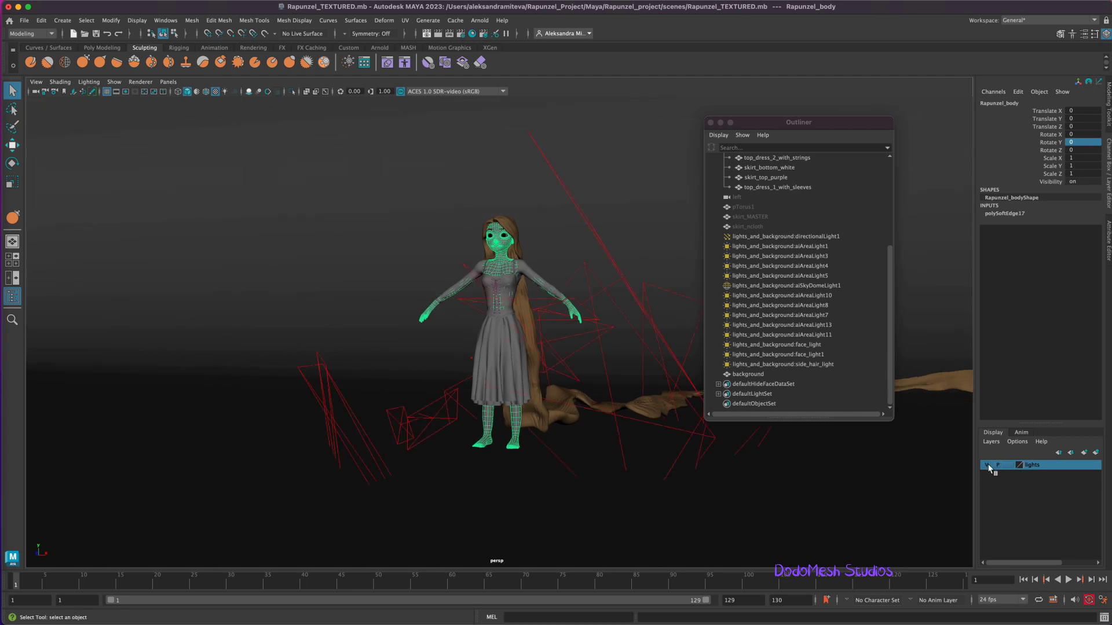
Raise two area lights near the character above the floor, bringing aiAreaLight7 to about 5.5 in Translate Y.
{"action": "left_click_drag", "start_coordinate": [784, 509], "coordinate": [816, 506], "text": "alt"}
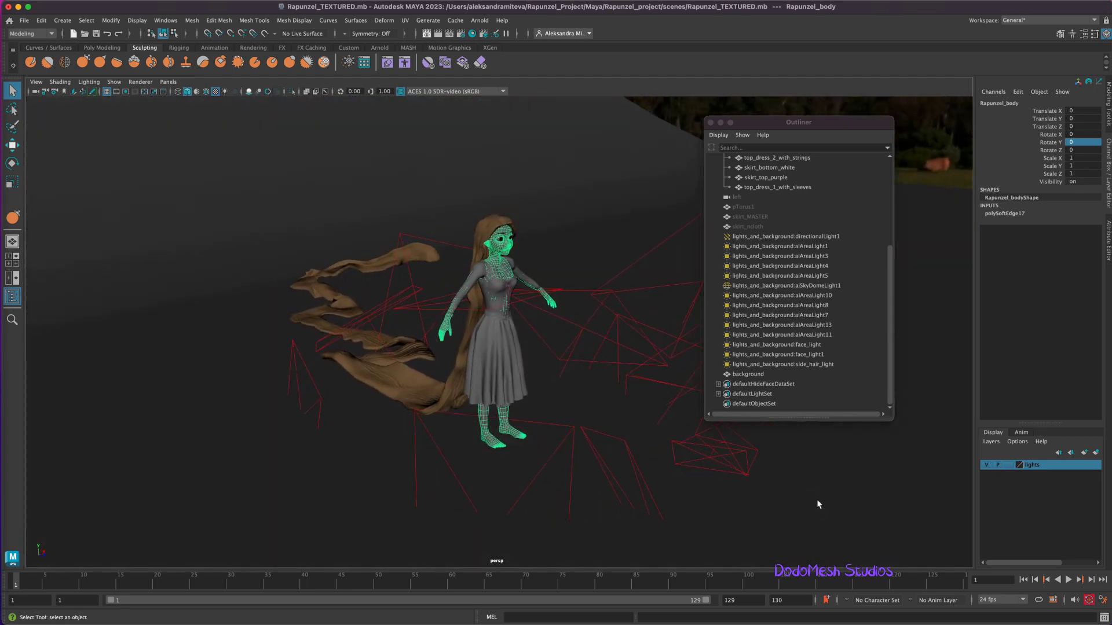
{"action": "left_click", "coordinate": [369, 320]}
{"action": "key", "text": "w"}
{"action": "left_click_drag", "start_coordinate": [365, 317], "coordinate": [334, 276]}
{"action": "left_click", "coordinate": [320, 397]}
{"action": "left_click_drag", "start_coordinate": [300, 392], "coordinate": [293, 306]}
{"action": "left_click_drag", "start_coordinate": [556, 501], "coordinate": [486, 481], "text": "alt"}
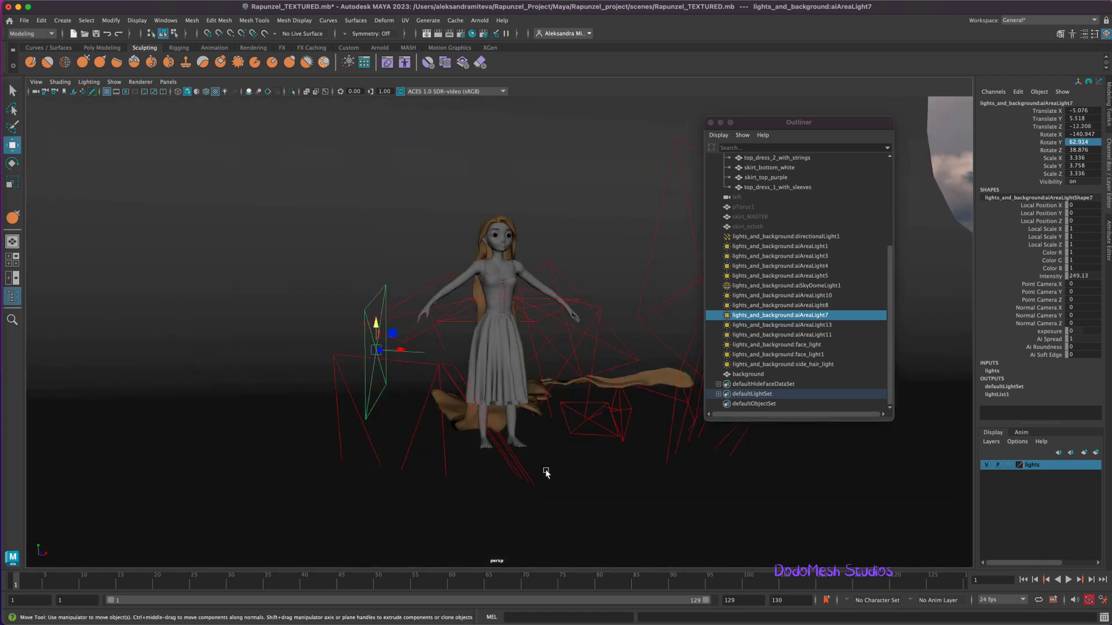
Raise aiAreaLight13 beside the character to about 8.1 in Translate Y.
{"action": "left_click", "coordinate": [415, 363]}
{"action": "left_click_drag", "start_coordinate": [393, 472], "coordinate": [365, 346]}
{"action": "left_click_drag", "start_coordinate": [417, 374], "coordinate": [365, 281]}
{"action": "mouse_move", "coordinate": [538, 492]}
{"action": "left_mouse_down", "text": "alt"}
{"action": "mouse_move", "coordinate": [583, 493]}
{"action": "mouse_move", "coordinate": [556, 505]}
{"action": "left_mouse_up", "text": "alt"}
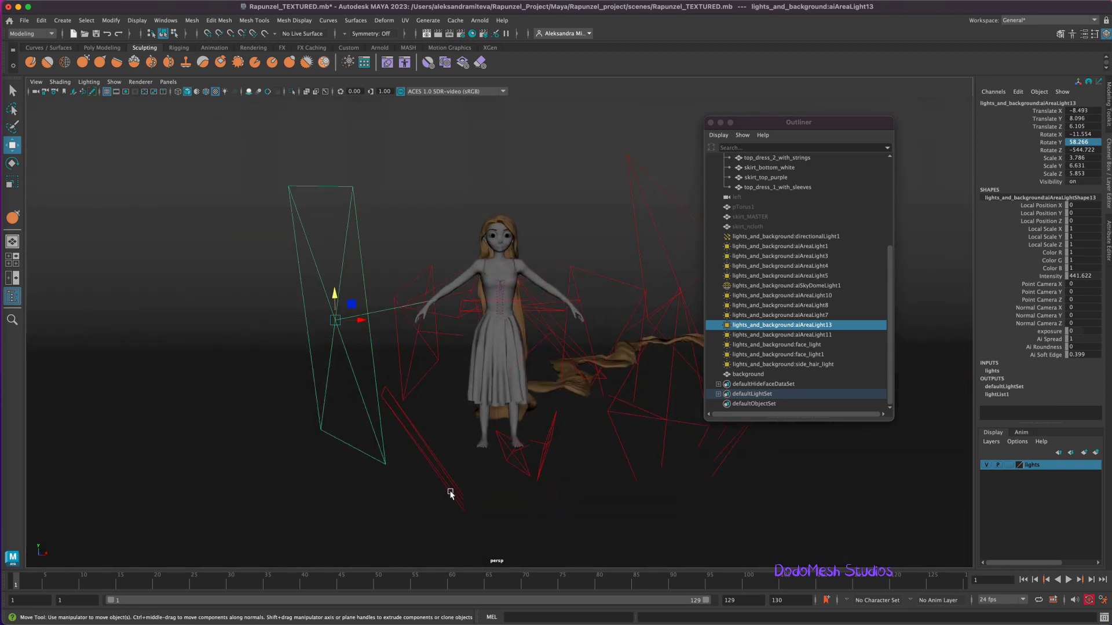
Adjust the low area light near the character's feet and delete lights_and_background:aiAreaLight5.
{"action": "left_click", "coordinate": [456, 482]}
{"action": "left_click_drag", "start_coordinate": [508, 539], "coordinate": [458, 374]}
{"action": "left_click_drag", "start_coordinate": [585, 431], "coordinate": [559, 482], "text": "alt"}
{"action": "left_click_drag", "start_coordinate": [408, 416], "coordinate": [392, 313]}
{"action": "left_click_drag", "start_coordinate": [507, 508], "coordinate": [537, 490], "text": "alt"}
{"action": "key", "text": "Delete"}
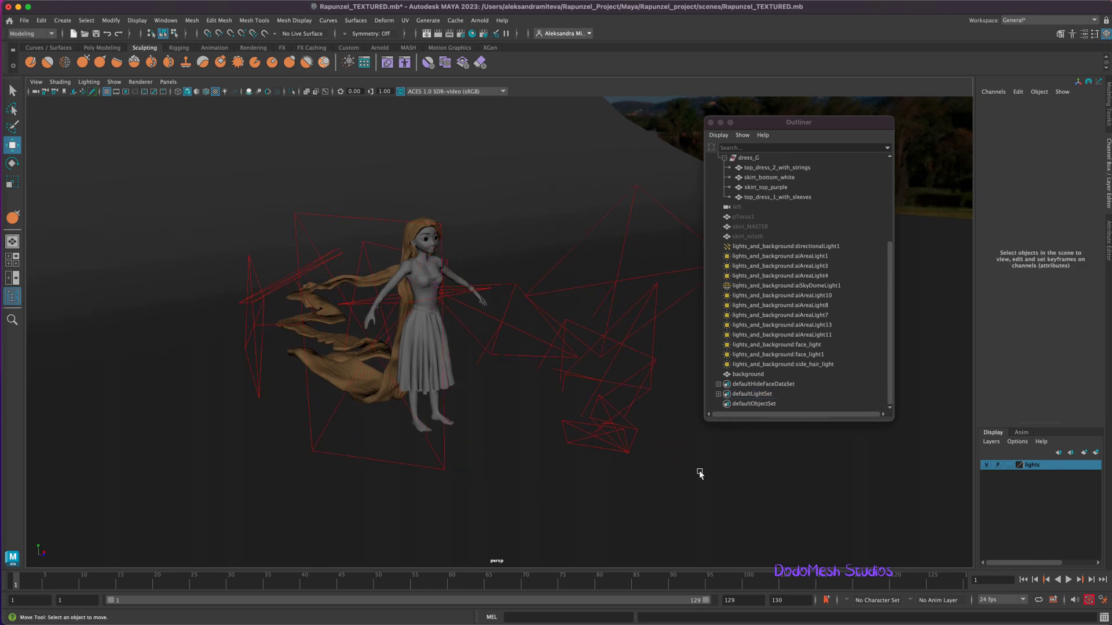
Raise the area light at the character's upper body to above her head.
{"action": "left_click", "coordinate": [489, 287]}
{"action": "left_click_drag", "start_coordinate": [411, 268], "coordinate": [412, 151]}
{"action": "left_click_drag", "start_coordinate": [535, 491], "coordinate": [513, 407], "text": "alt"}
Adjust the angle of a nearby area light and position face_light1 at about 3.52 in Translate Y.
{"action": "left_click", "coordinate": [539, 366]}
{"action": "key", "text": "e"}
{"action": "left_click_drag", "start_coordinate": [509, 322], "coordinate": [596, 502]}
{"action": "key", "text": "w"}
{"action": "left_click", "coordinate": [404, 452]}
{"action": "left_click_drag", "start_coordinate": [403, 453], "coordinate": [525, 411], "text": "alt"}
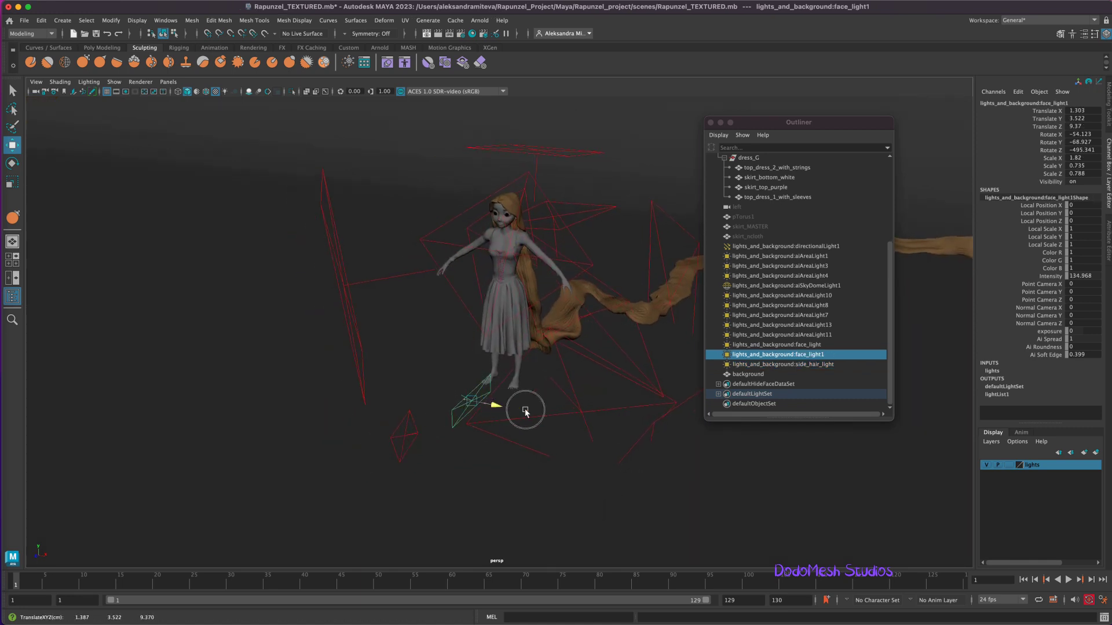
Raise face_light to about 3.19 in Translate Y, rotate it slightly, and fine-tune the small light beside it.
{"action": "left_click", "coordinate": [422, 435]}
{"action": "left_click_drag", "start_coordinate": [404, 450], "coordinate": [413, 388]}
{"action": "left_click_drag", "start_coordinate": [431, 448], "coordinate": [467, 478], "text": "alt"}
{"action": "key", "text": "e"}
{"action": "left_click_drag", "start_coordinate": [428, 367], "coordinate": [438, 368]}
{"action": "key", "text": "r"}
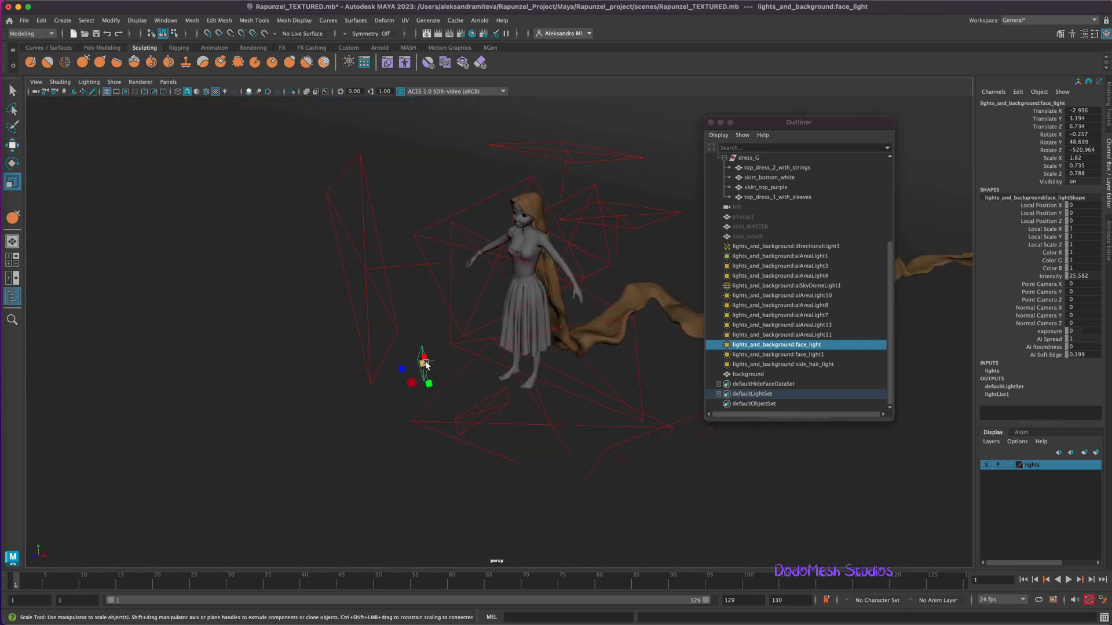
{"action": "left_click", "coordinate": [507, 417]}
{"action": "mouse_move", "coordinate": [483, 411]}
{"action": "left_mouse_down"}
{"action": "mouse_move", "coordinate": [554, 409]}
{"action": "mouse_move", "coordinate": [489, 429]}
{"action": "left_mouse_up"}
{"action": "key", "text": "e"}
Raise aiAreaLight11 above the floor to about 7.84 in Translate Y.
{"action": "left_click_drag", "start_coordinate": [583, 493], "coordinate": [637, 451], "text": "alt"}
{"action": "left_click", "coordinate": [637, 450]}
{"action": "key", "text": "w"}
{"action": "left_click_drag", "start_coordinate": [520, 385], "coordinate": [494, 307]}
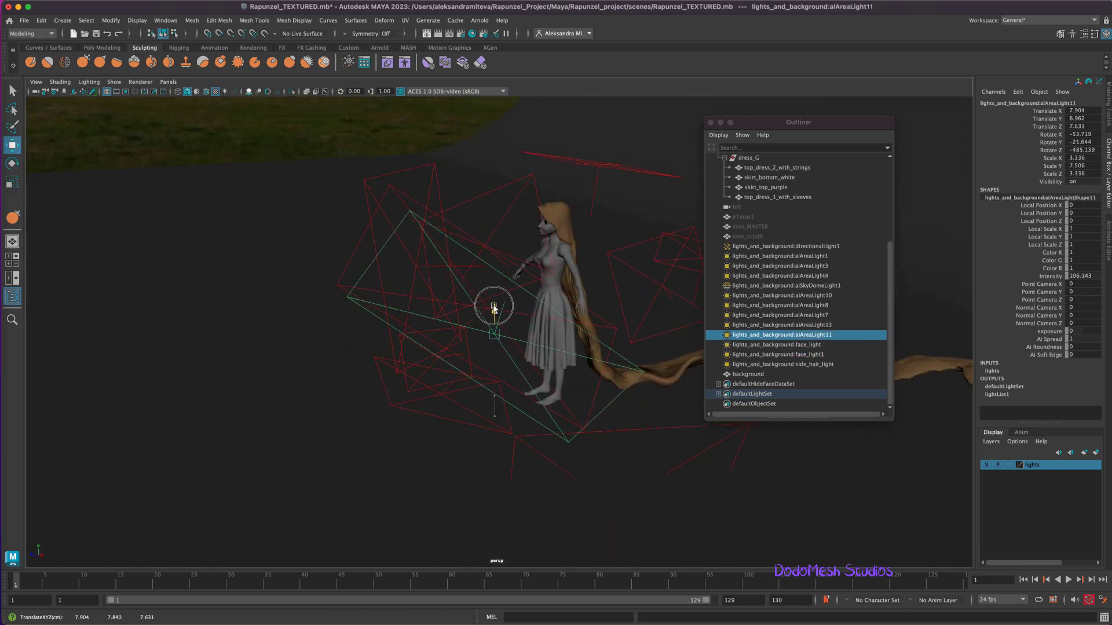
Raise aiAreaLight3 to about 9.41 and aiAreaLight4 to about 9.64 in Translate Y.
{"action": "left_click", "coordinate": [680, 426]}
{"action": "left_click_drag", "start_coordinate": [651, 359], "coordinate": [640, 289]}
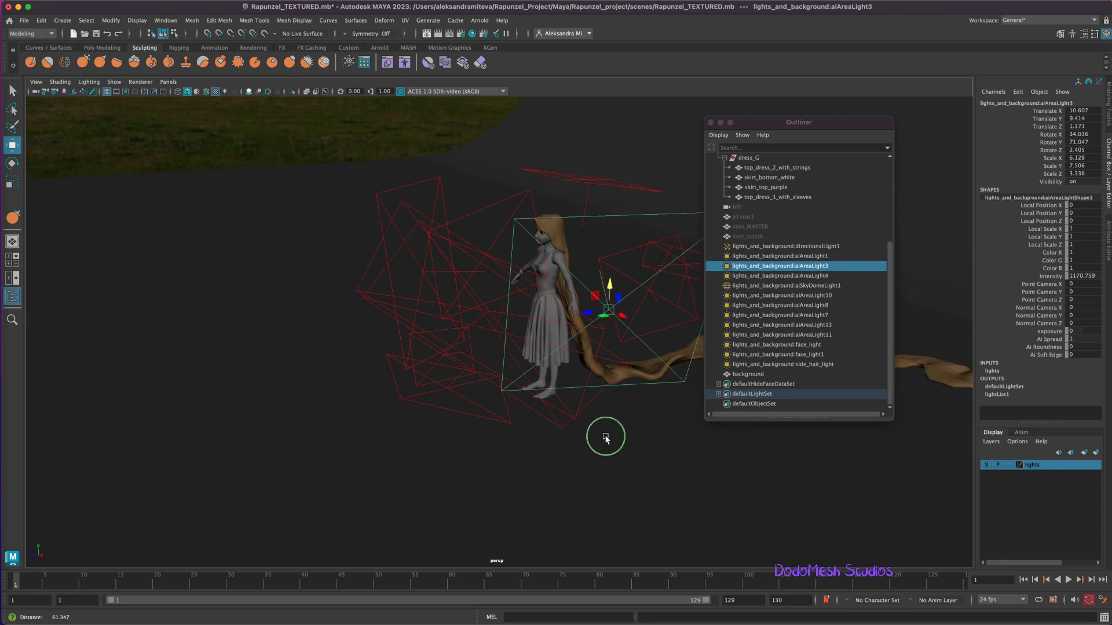
{"action": "left_click_drag", "start_coordinate": [605, 437], "coordinate": [641, 487], "text": "alt"}
{"action": "left_click_drag", "start_coordinate": [601, 382], "coordinate": [574, 434]}
{"action": "key", "text": "e"}
{"action": "left_click", "coordinate": [349, 396]}
{"action": "key", "text": "w"}
{"action": "left_click_drag", "start_coordinate": [333, 376], "coordinate": [318, 282]}
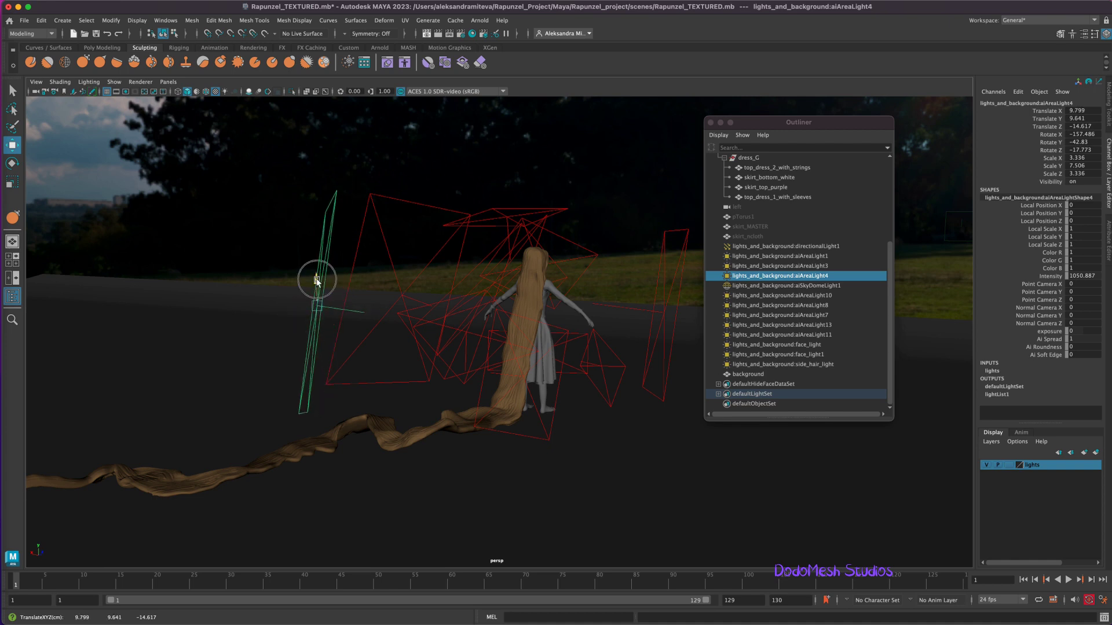
Position directionalLight1 beside the character at about 3.2 in Translate Y and save the scene.
{"action": "left_click", "coordinate": [779, 246]}
{"action": "left_click_drag", "start_coordinate": [653, 504], "coordinate": [485, 346], "text": "alt"}
{"action": "left_click_drag", "start_coordinate": [649, 469], "coordinate": [569, 491], "text": "alt"}
{"action": "middle_click_drag", "start_coordinate": [611, 496], "coordinate": [637, 515], "text": "alt"}
{"action": "left_click_drag", "start_coordinate": [469, 383], "coordinate": [553, 498]}
{"action": "left_click_drag", "start_coordinate": [448, 431], "coordinate": [668, 381], "text": "alt"}
{"action": "key", "text": "super+s"}
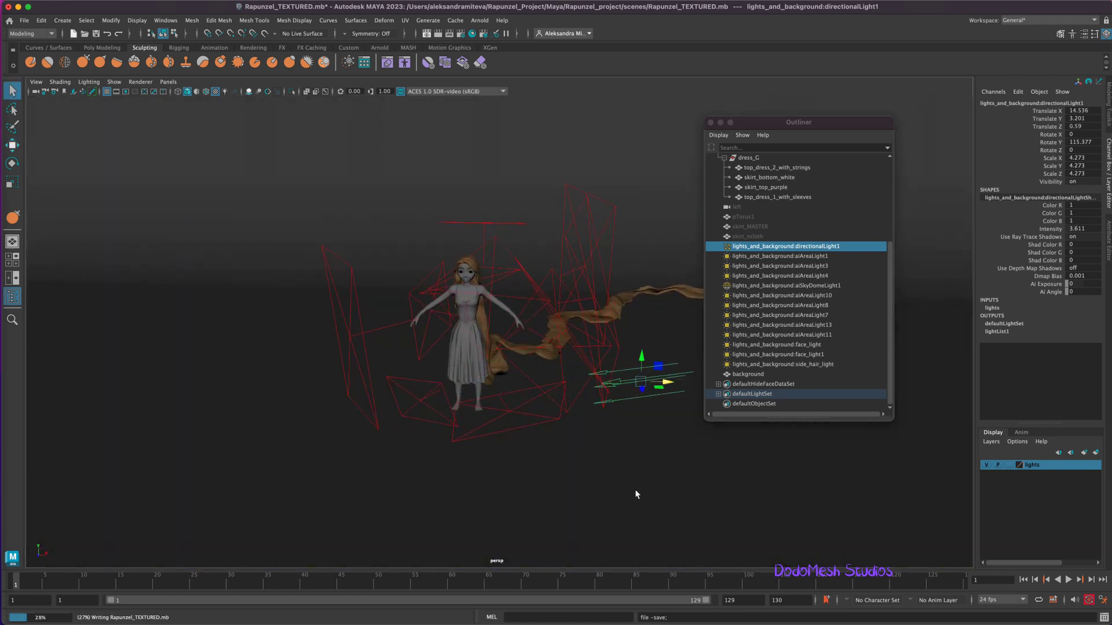
Connect a new File texture to the Intensity of aiSkyDomeLight1.
{"action": "left_click", "coordinate": [818, 285]}
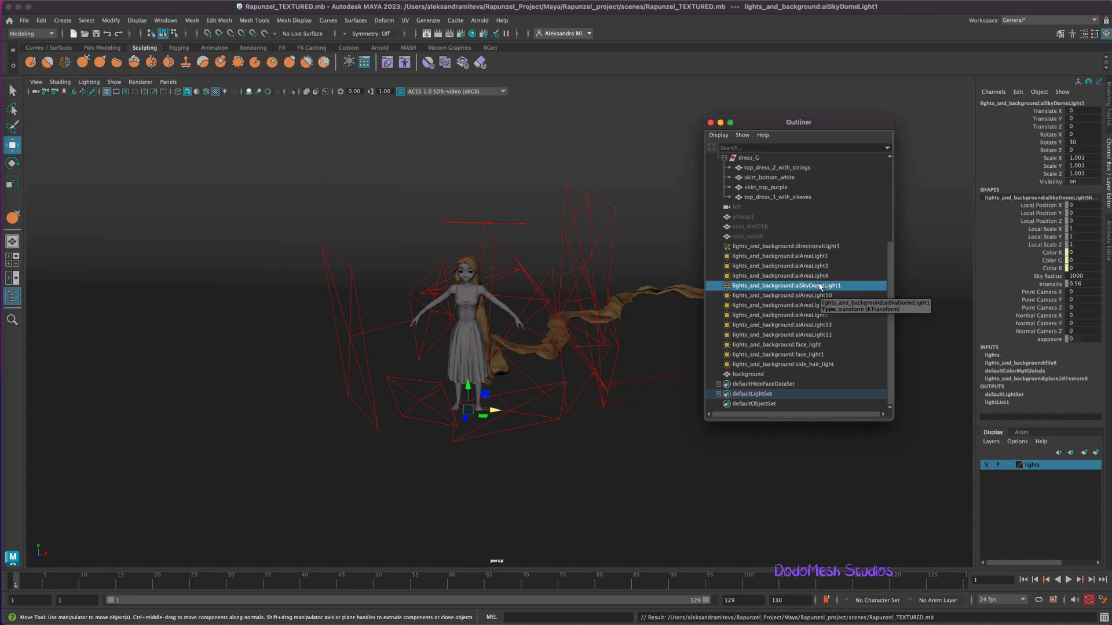
{"action": "left_click", "coordinate": [1108, 232]}
{"action": "left_click", "coordinate": [1083, 215]}
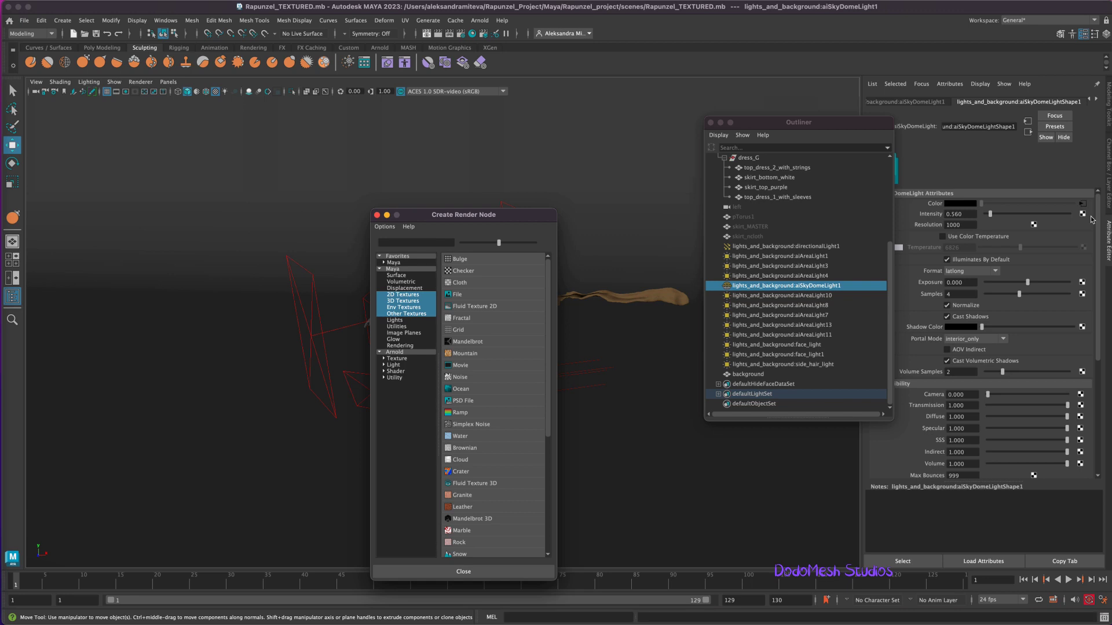
{"action": "left_click", "coordinate": [457, 294]}
Load Farmer's Path.exr from Source_images into the file texture, reselect aiSkyDomeLight1, and save the scene.
{"action": "left_click", "coordinate": [1091, 236]}
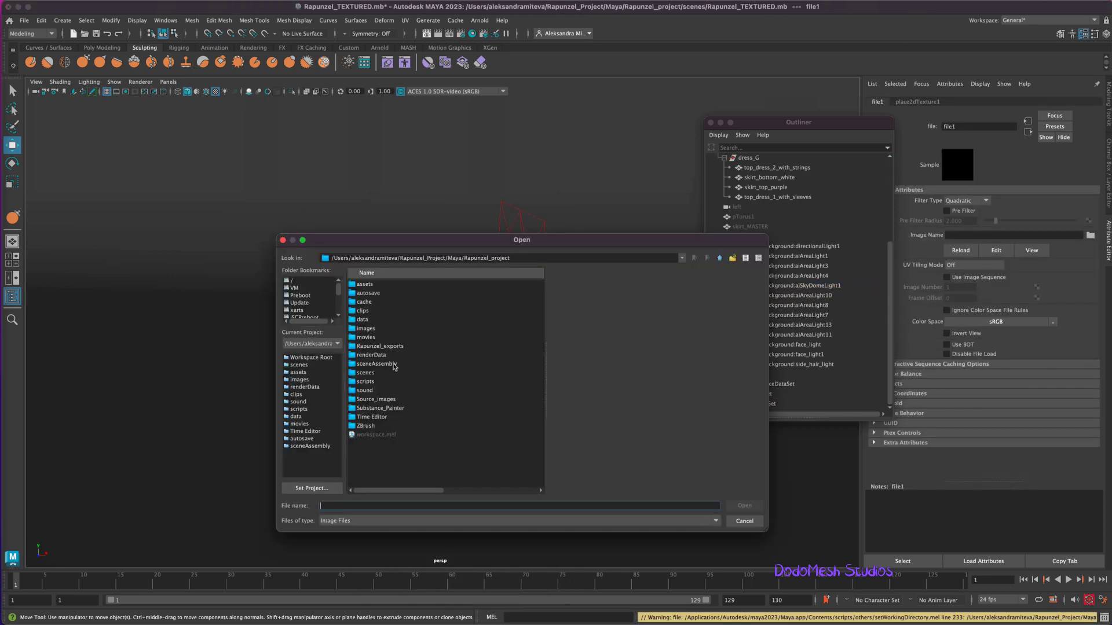
{"action": "double_click", "coordinate": [391, 400]}
{"action": "left_click", "coordinate": [403, 338]}
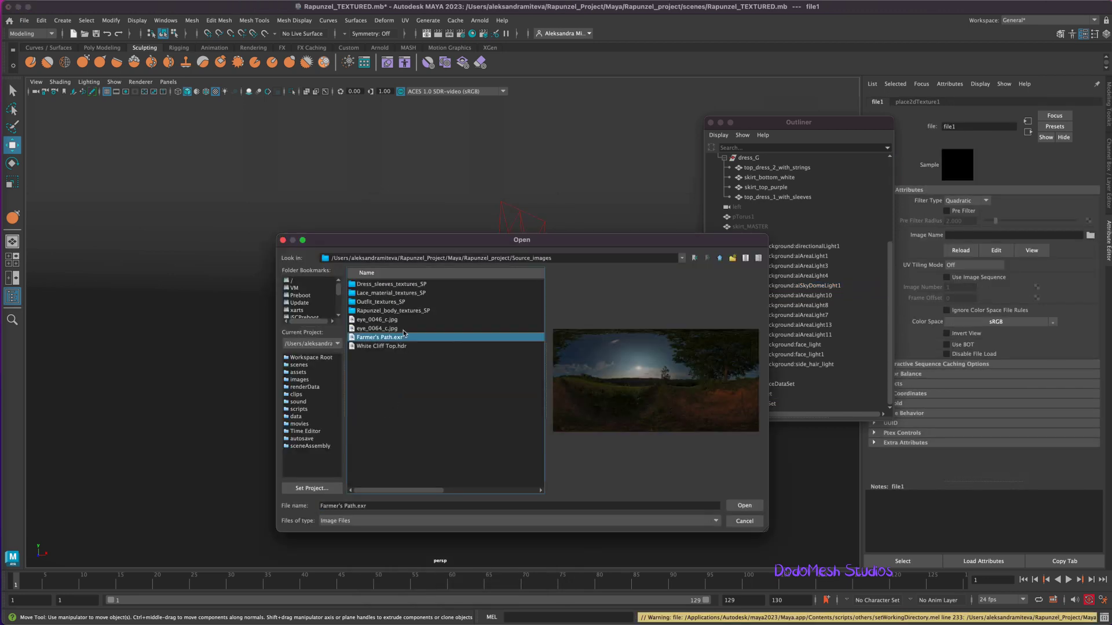
{"action": "left_click", "coordinate": [745, 505]}
{"action": "mouse_move", "coordinate": [603, 483]}
{"action": "left_mouse_down", "text": "alt"}
{"action": "mouse_move", "coordinate": [575, 479]}
{"action": "mouse_move", "coordinate": [603, 482]}
{"action": "left_mouse_up", "text": "alt"}
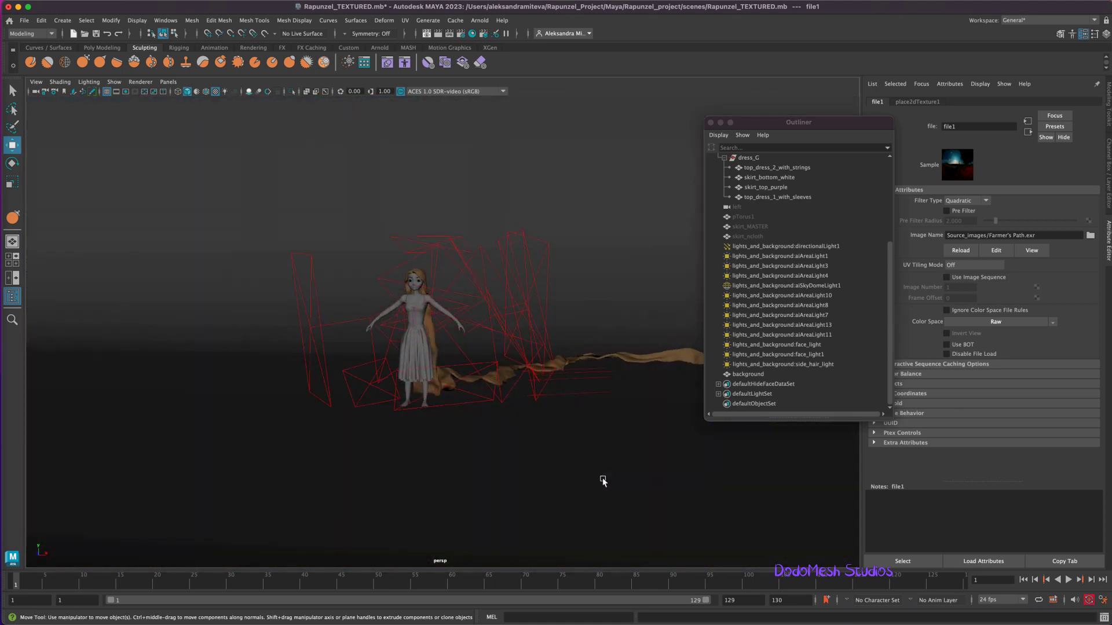
{"action": "left_click", "coordinate": [827, 286]}
{"action": "key", "text": "ctrl+s"}
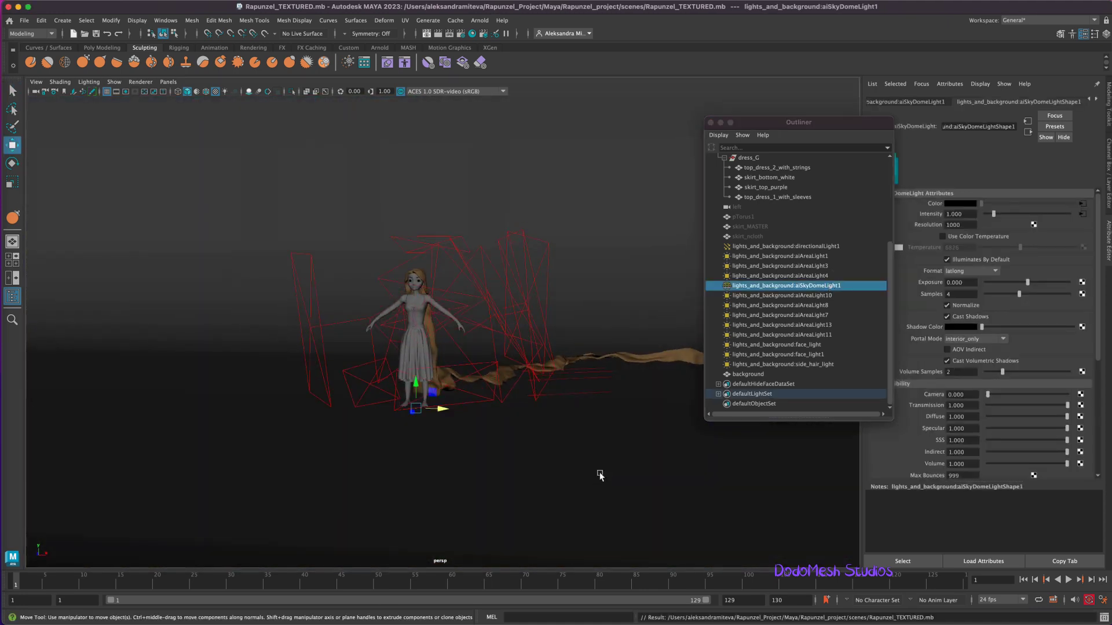
Return to the channel and layer settings, hide the lights layer, and frame the character from the front.
{"action": "left_click", "coordinate": [1109, 115]}
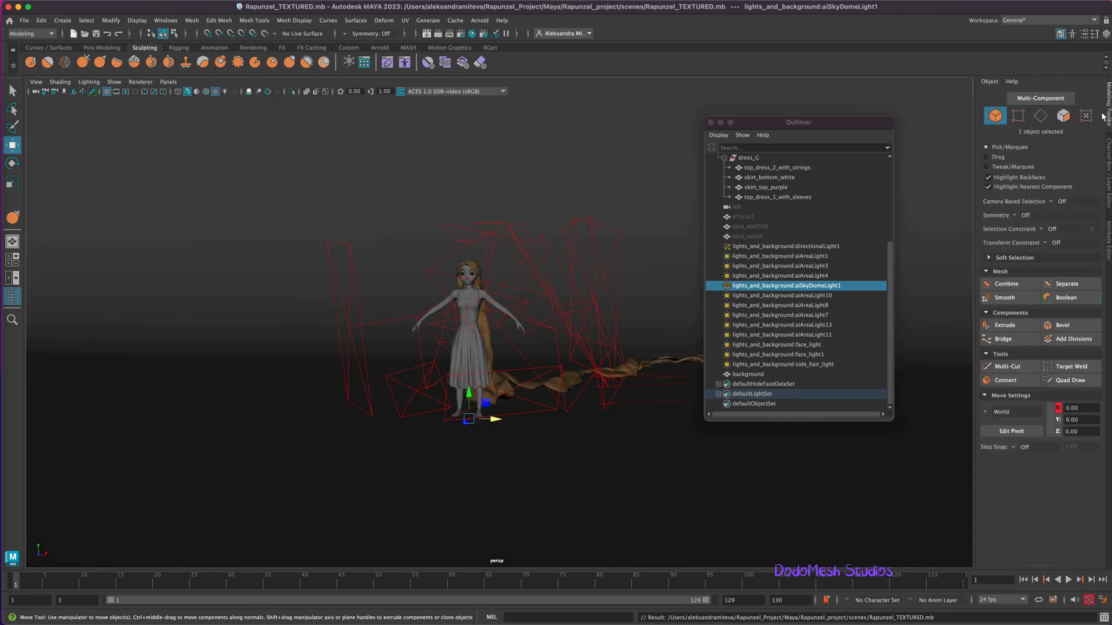
{"action": "left_click", "coordinate": [1106, 177]}
{"action": "right_click_drag", "start_coordinate": [641, 473], "coordinate": [910, 448], "text": "alt"}
{"action": "middle_click_drag", "start_coordinate": [640, 479], "coordinate": [653, 481], "text": "alt"}
{"action": "left_click_drag", "start_coordinate": [606, 480], "coordinate": [607, 482], "text": "alt"}
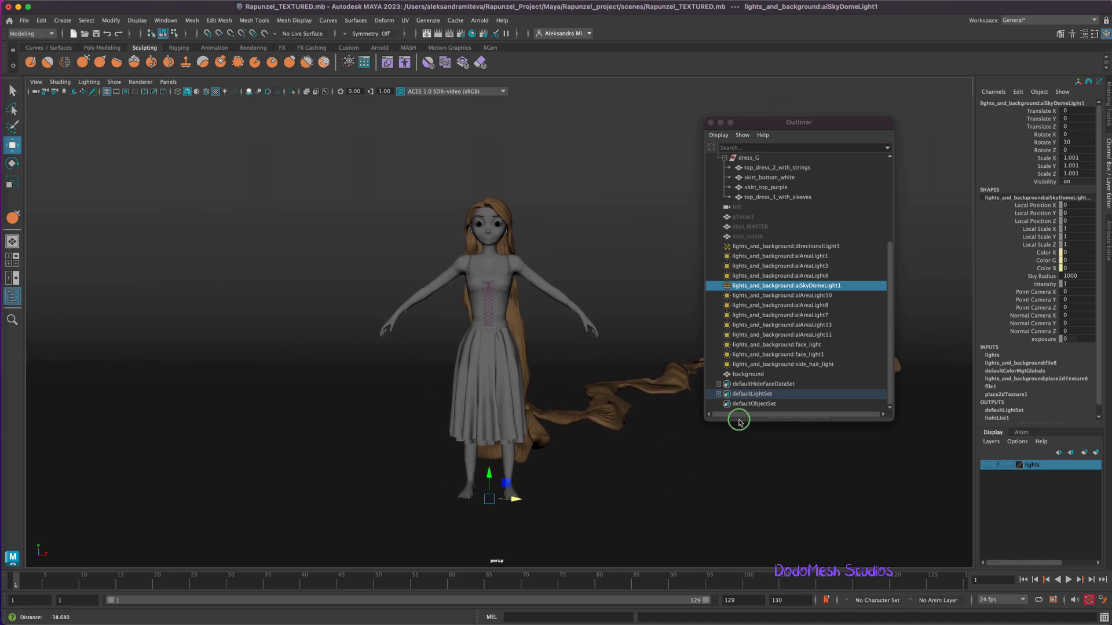
{"action": "left_click_drag", "start_coordinate": [889, 273], "coordinate": [889, 164]}
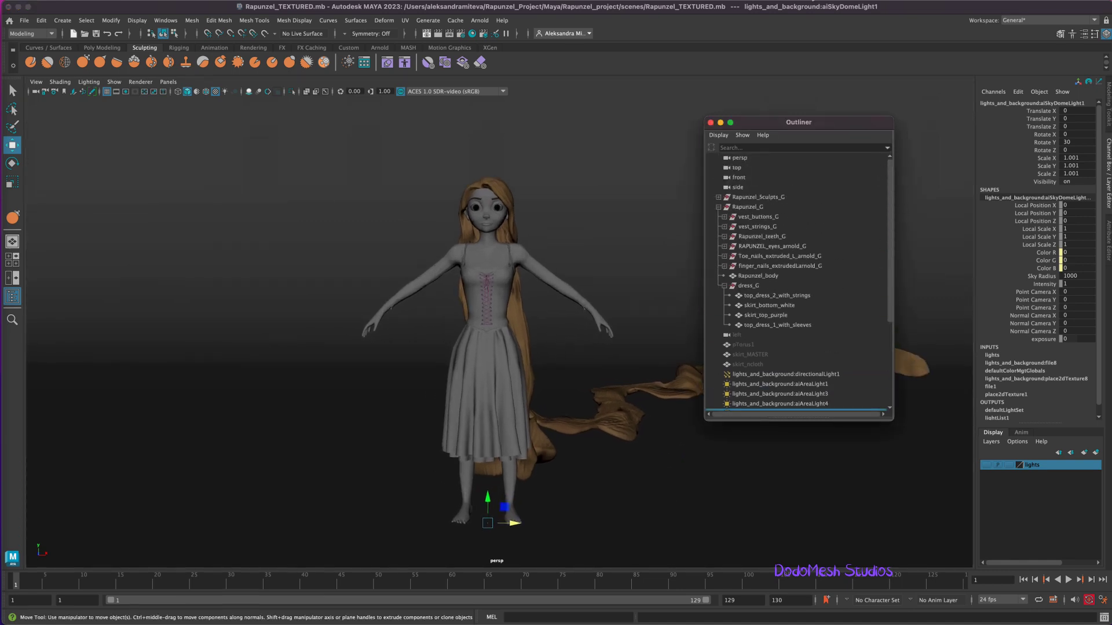